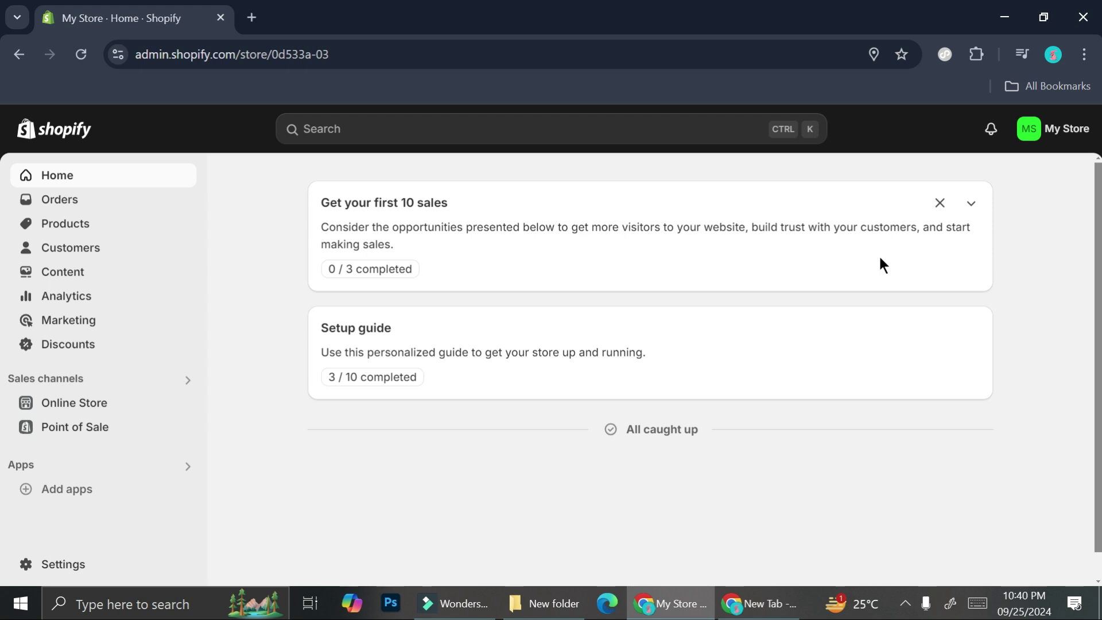
# Step: Paste 'Recharge Subscriptions' into the Shopify admin search bar
pyautogui.click(669, 142)
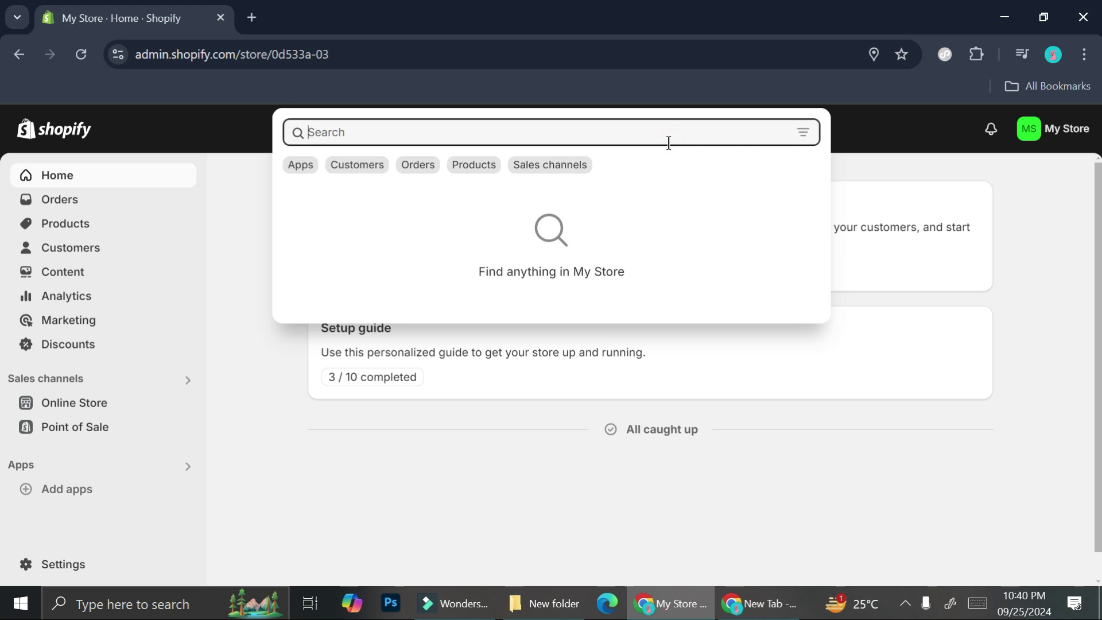
pyautogui.write('Recharge Subscriptions')
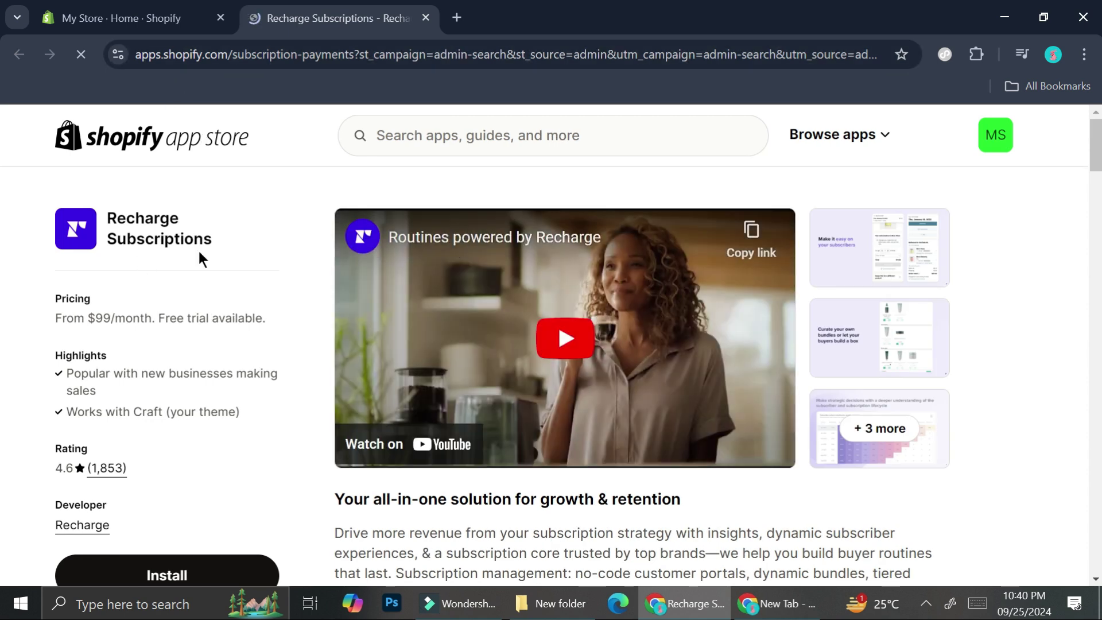
pyautogui.scroll(-3, 295, 274)
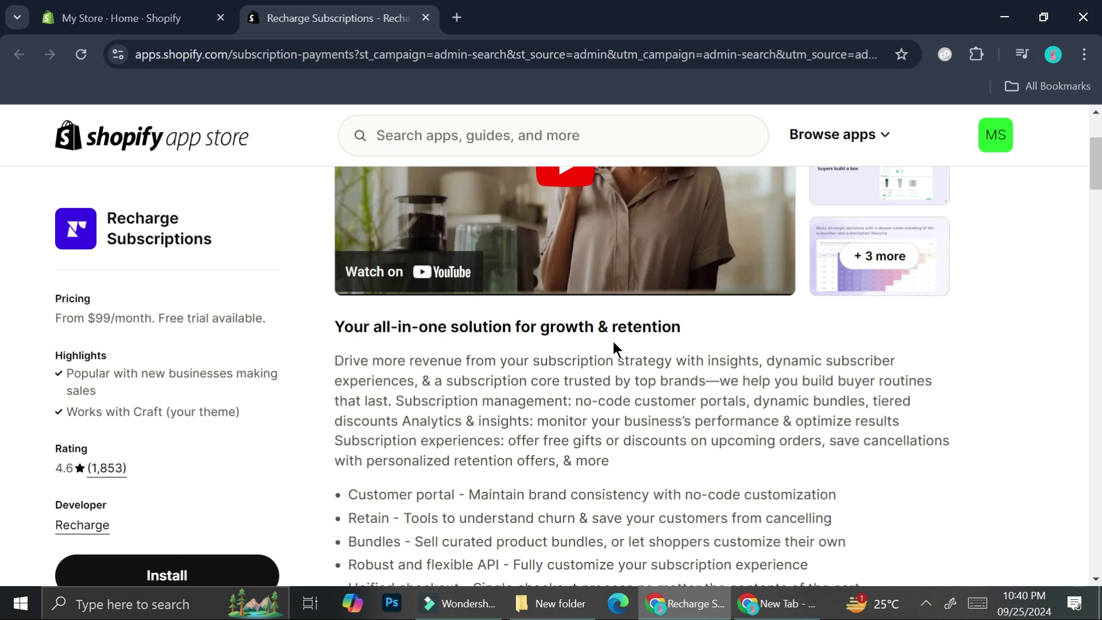
pyautogui.scroll(-3, 613, 343)
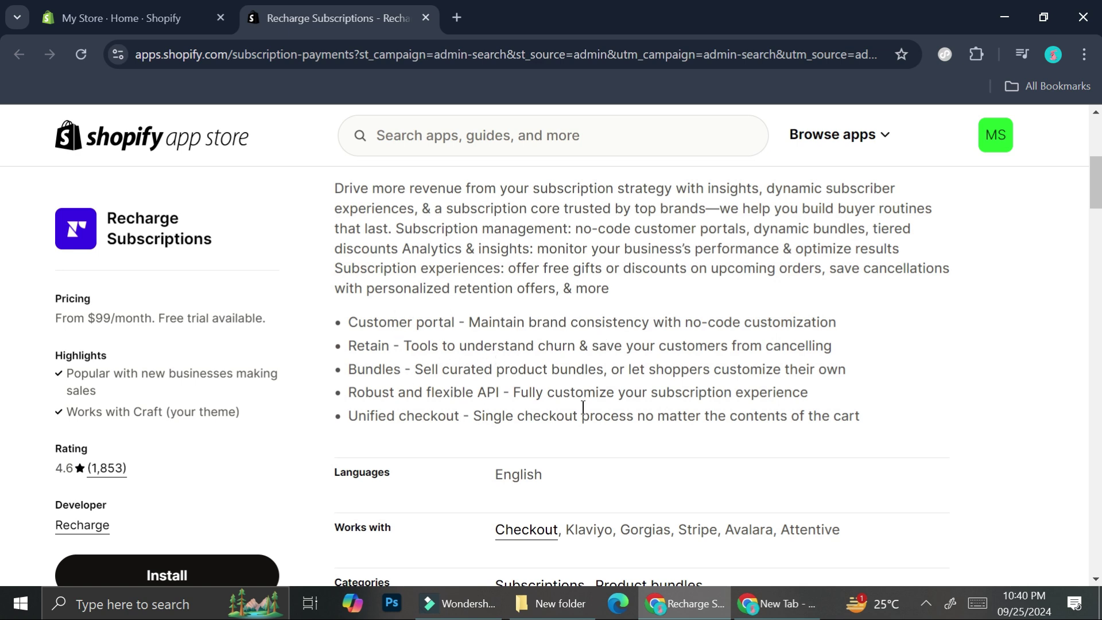
pyautogui.scroll(-1, 583, 407)
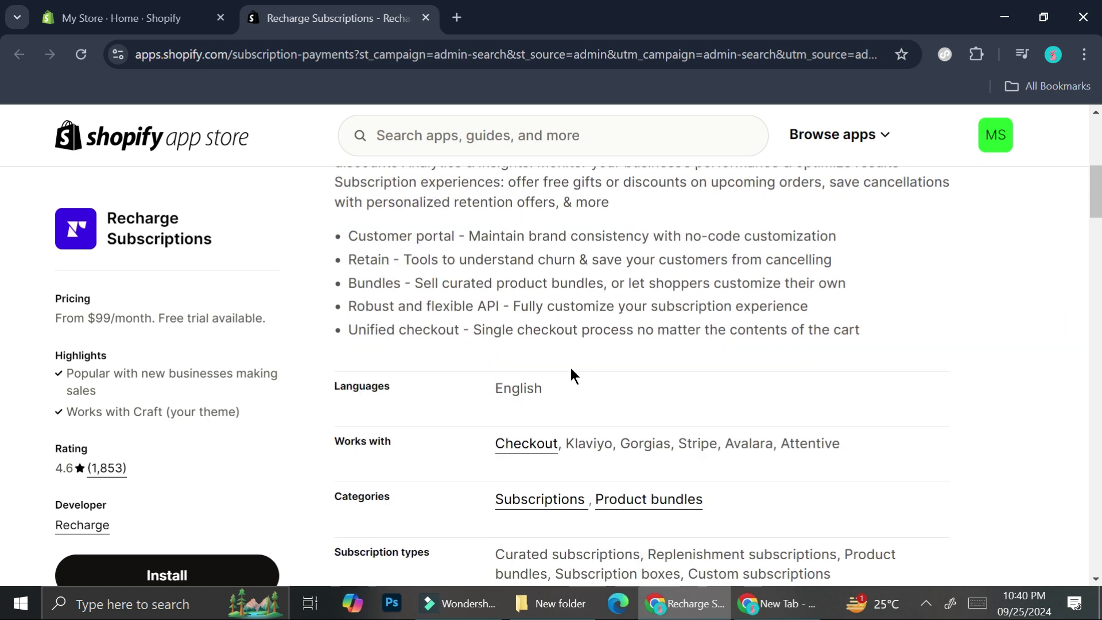
pyautogui.scroll(-3, 570, 380)
pyautogui.scroll(-4, 613, 323)
pyautogui.scroll(-3, 598, 418)
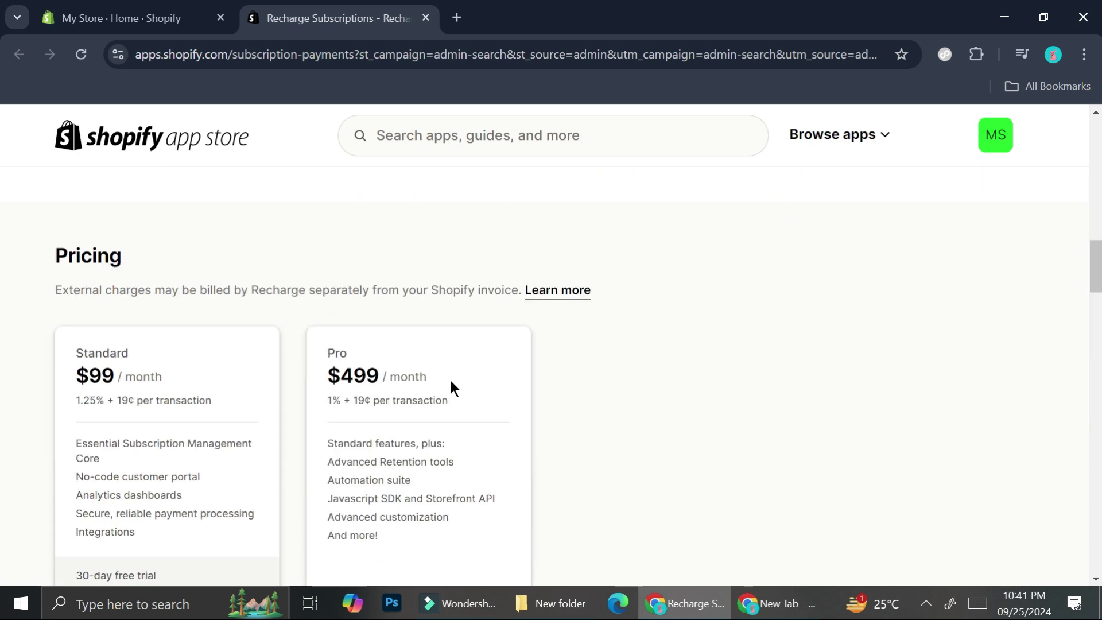
pyautogui.scroll(5, 343, 301)
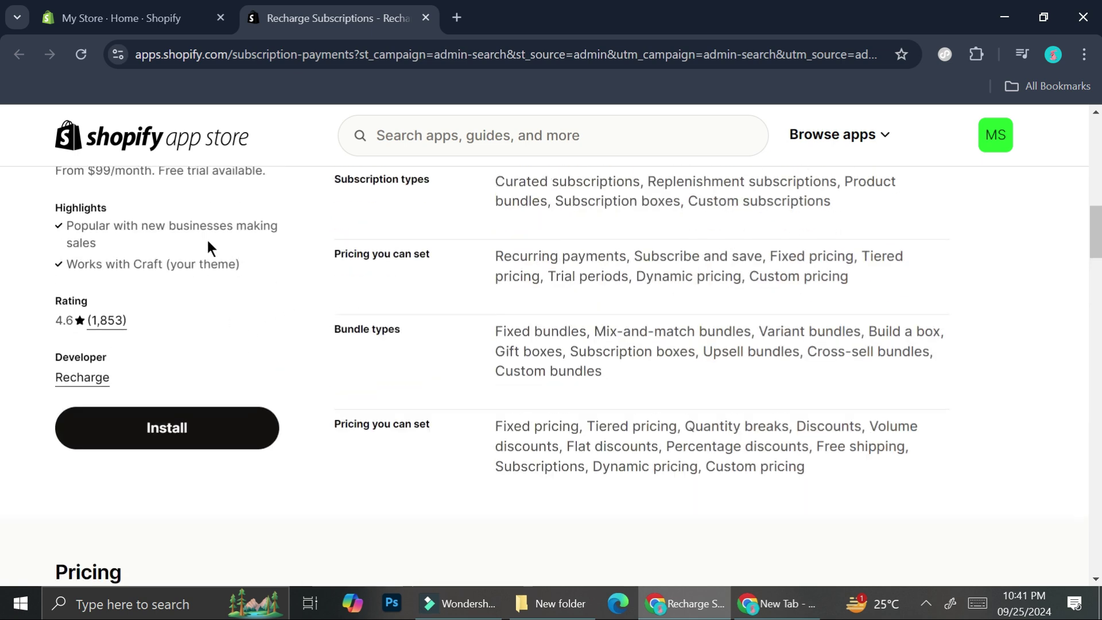
pyautogui.scroll(2, 208, 241)
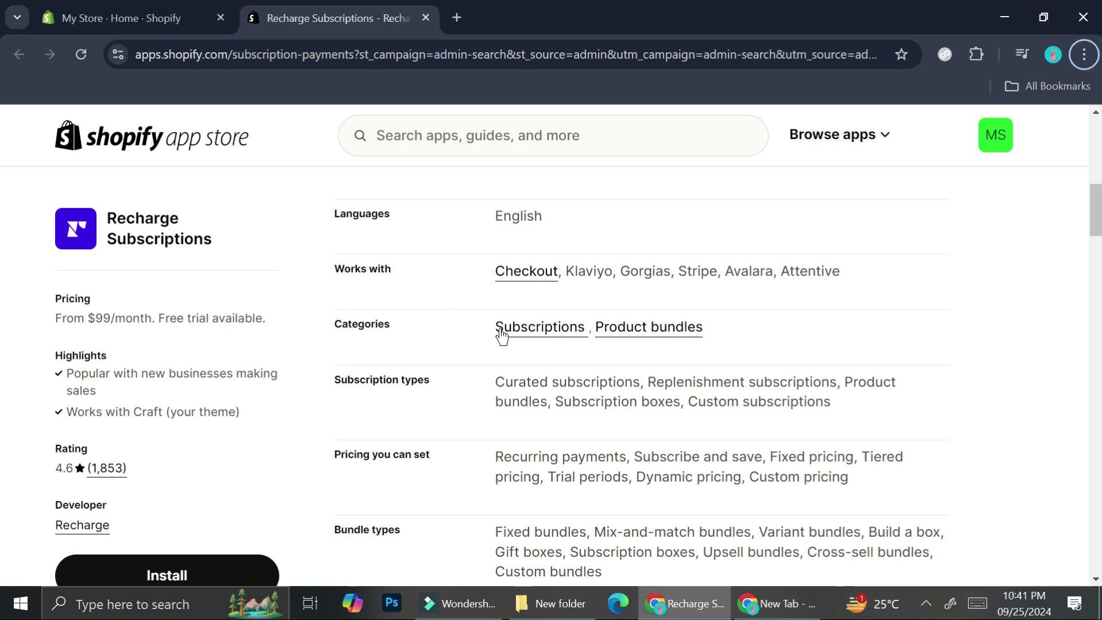
pyautogui.scroll(-5, 501, 332)
pyautogui.scroll(-3, 568, 357)
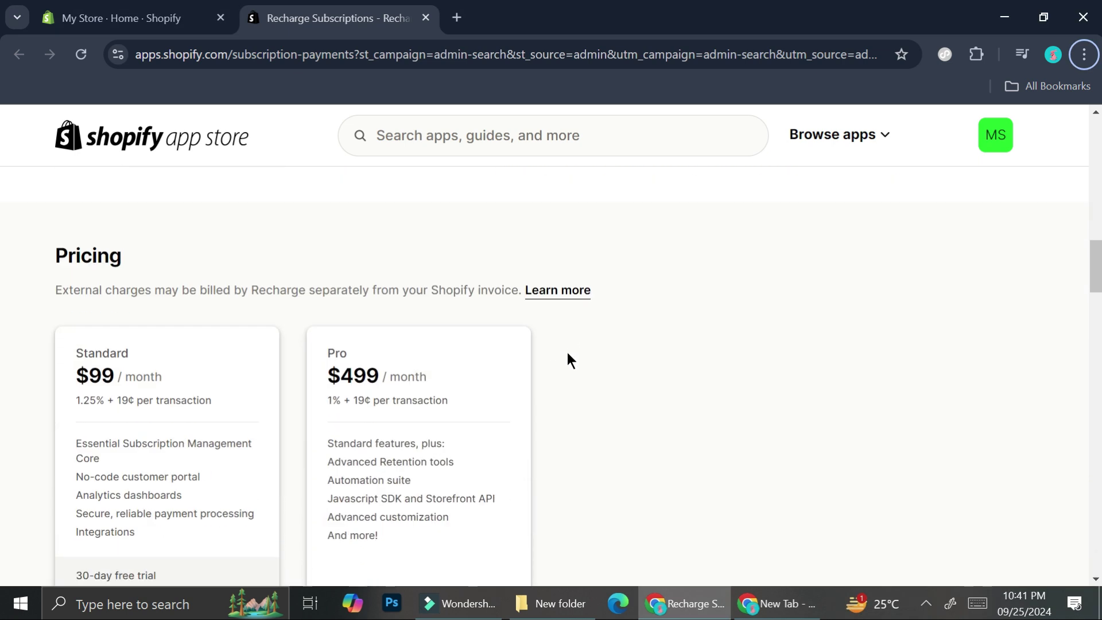
# Step: Scroll through the Recharge Subscriptions App Store listing before installing
pyautogui.scroll(-1, 569, 361)
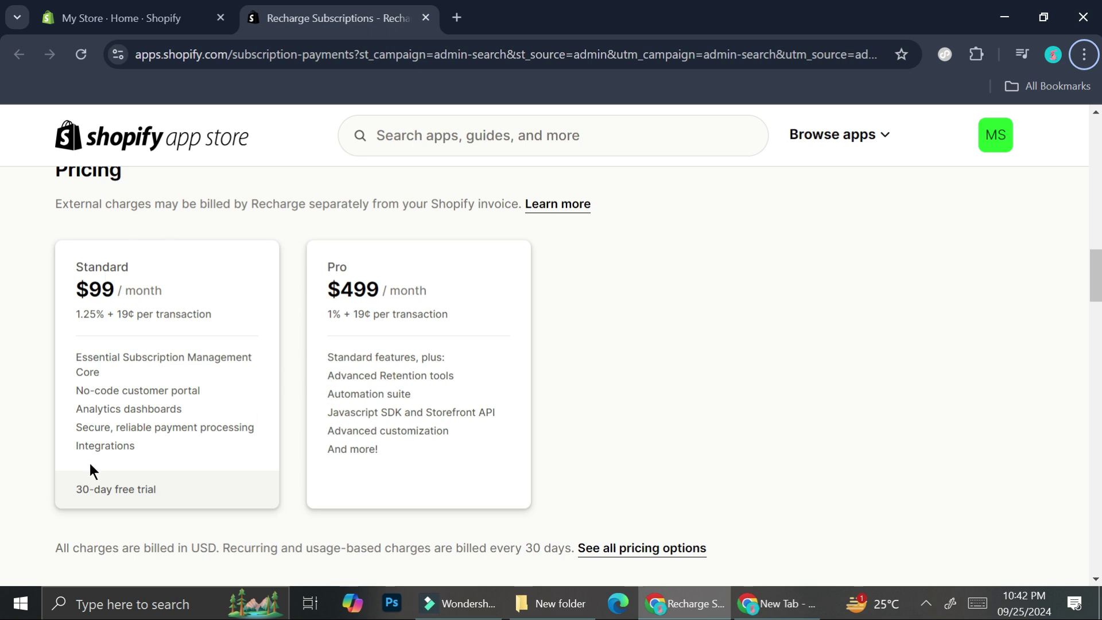
pyautogui.scroll(4, 344, 404)
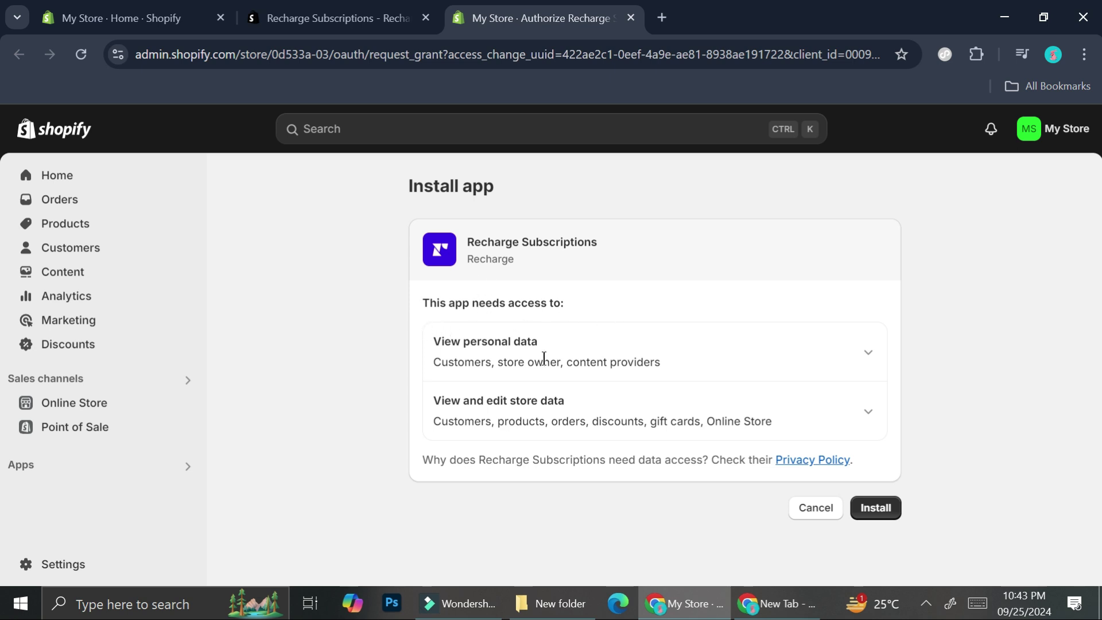
# Step: Approve the Recharge install, dismiss the help popup, and note the 30-day free trial
pyautogui.click(861, 516)
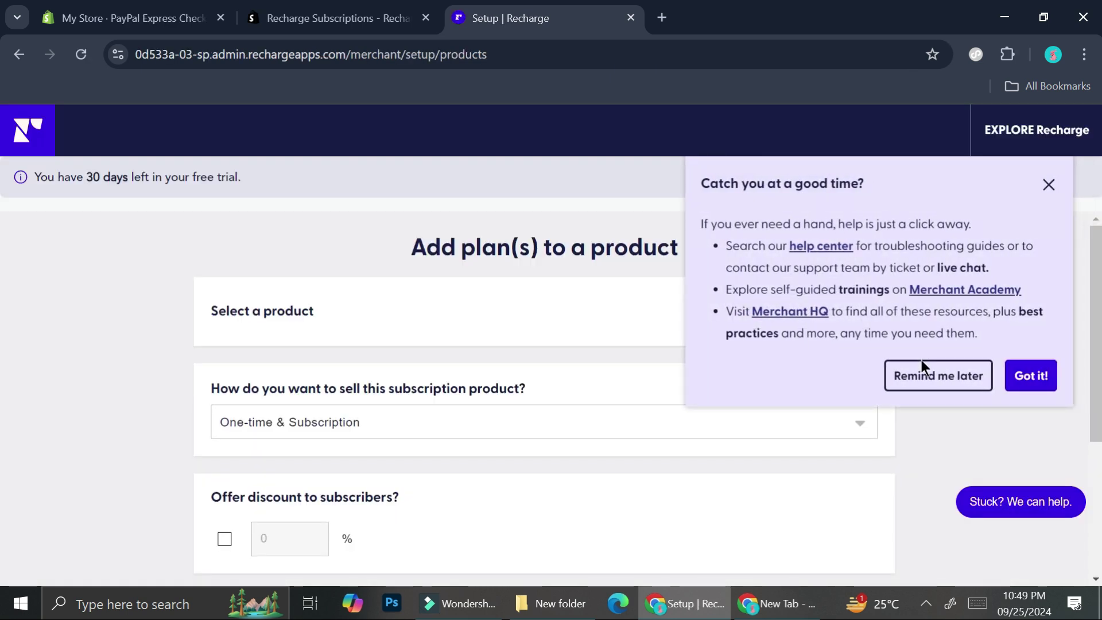
pyautogui.click(1049, 184)
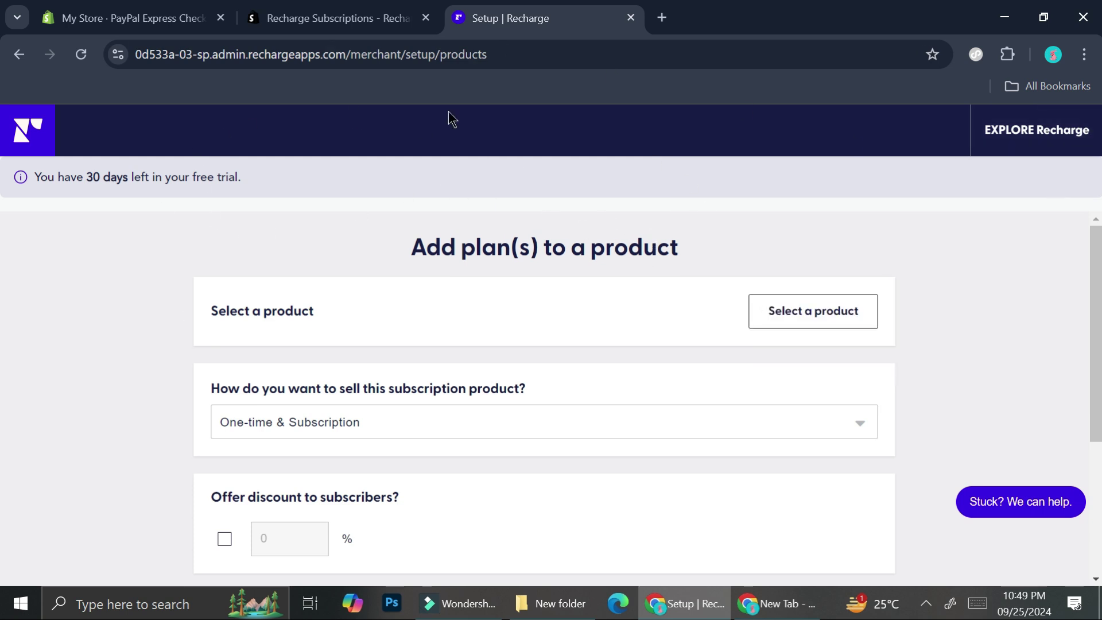
pyautogui.moveTo(37, 178); pyautogui.dragTo(154, 173)
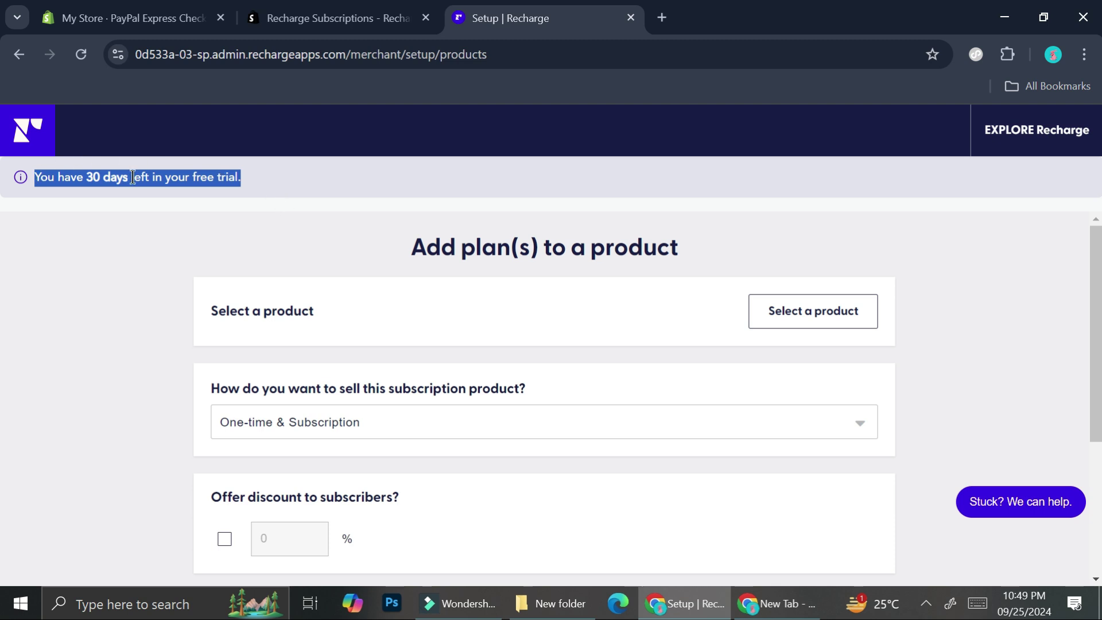
# Step: Look over the App Store listing again, then return to the Add plan(s) setup page
pyautogui.click(333, 17)
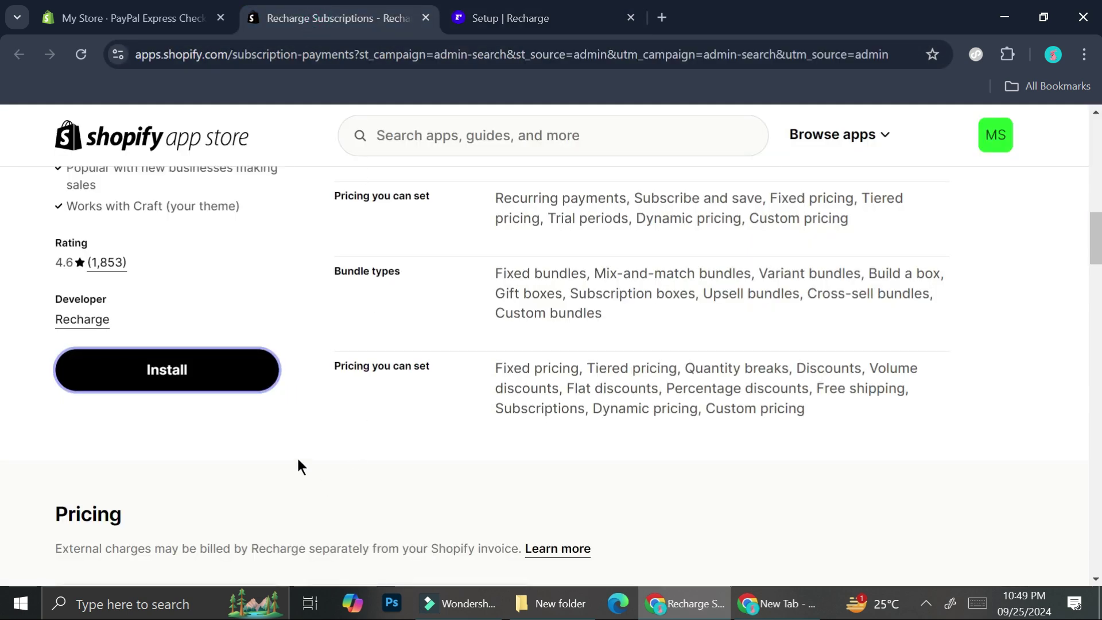
pyautogui.scroll(-3, 297, 456)
pyautogui.scroll(-3, 230, 355)
pyautogui.scroll(1, 114, 241)
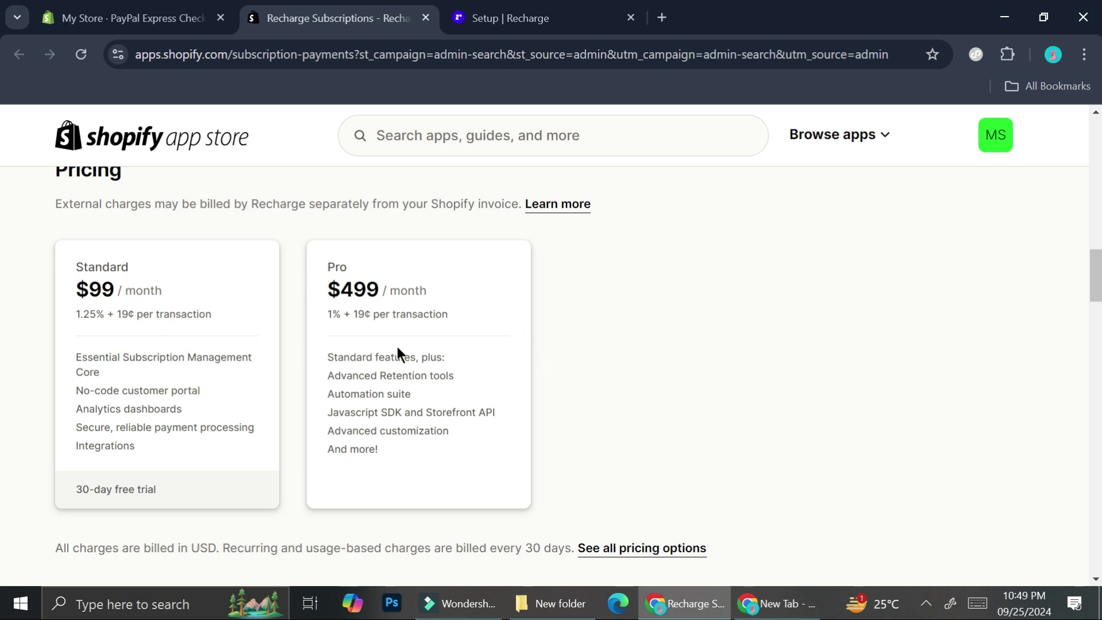
pyautogui.click(516, 18)
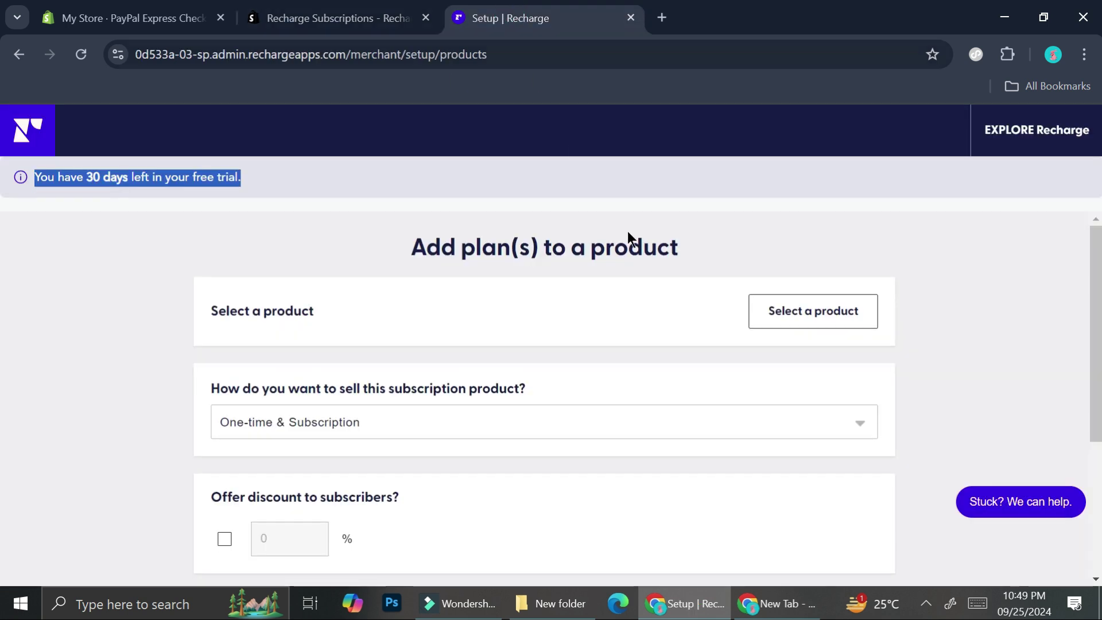
# Step: Pick Fiona from the store's product list and bring up its selling options
pyautogui.click(783, 311)
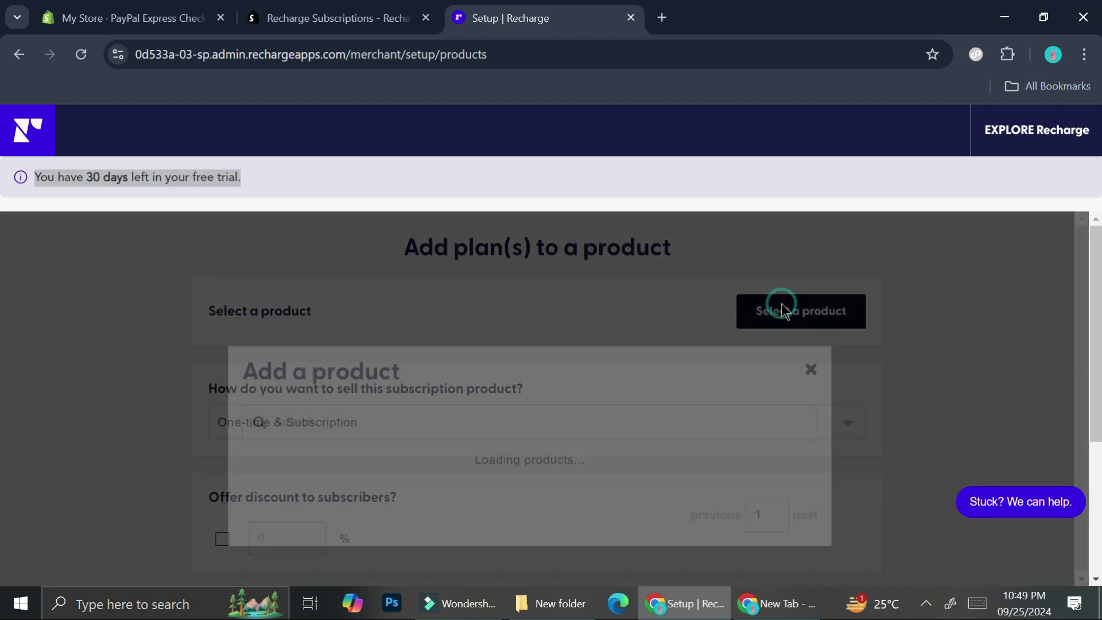
pyautogui.scroll(-2, 634, 427)
pyautogui.scroll(-2, 555, 379)
pyautogui.scroll(4, 326, 332)
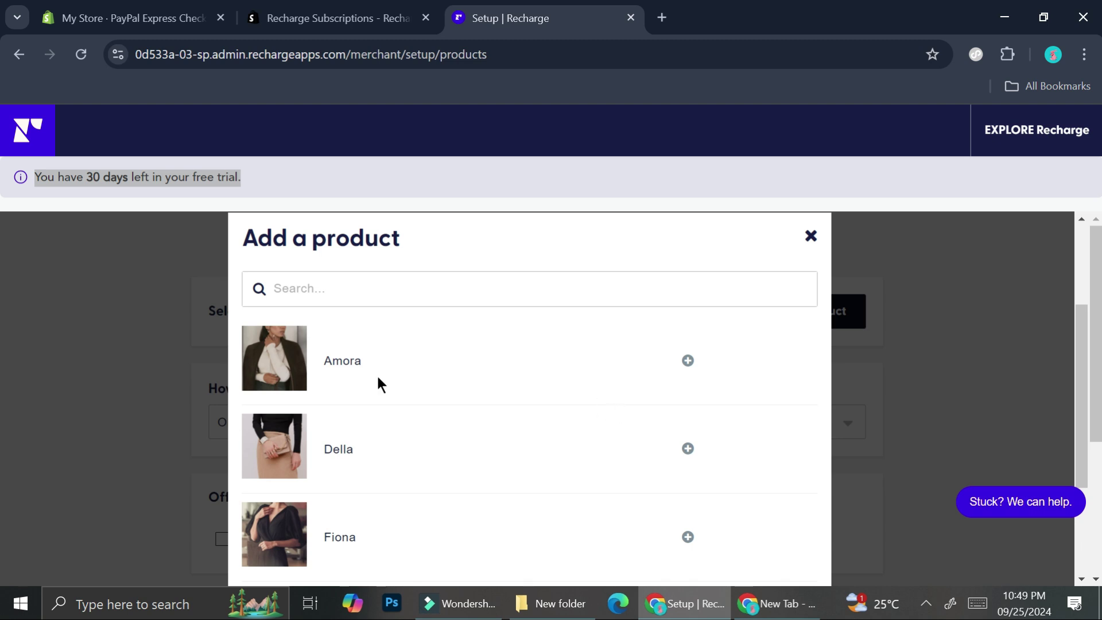
pyautogui.scroll(-2, 515, 450)
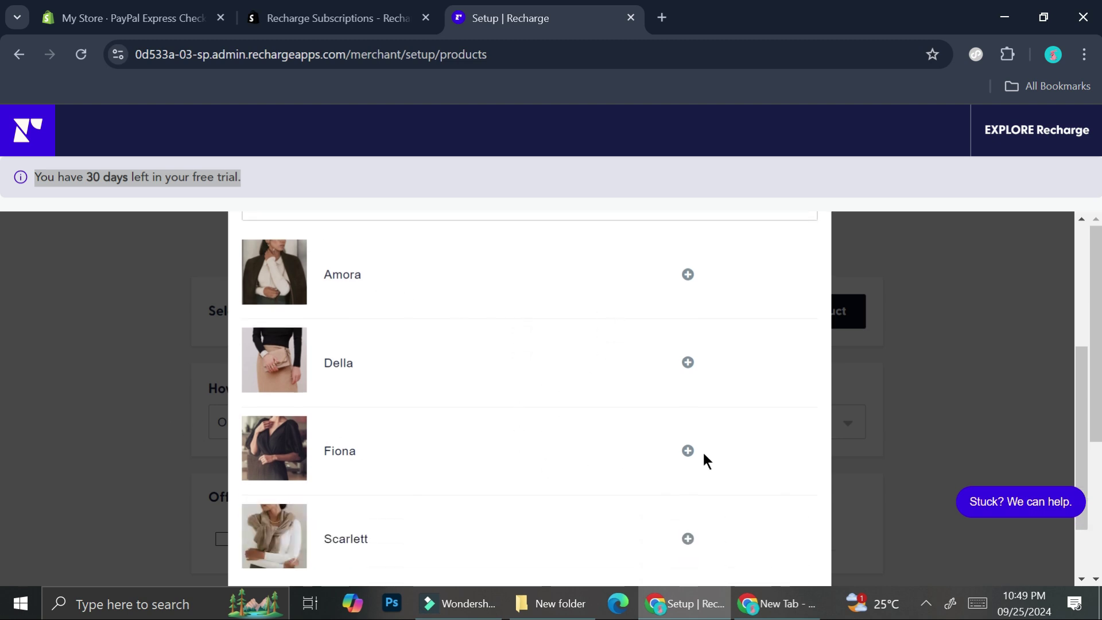
pyautogui.click(687, 451)
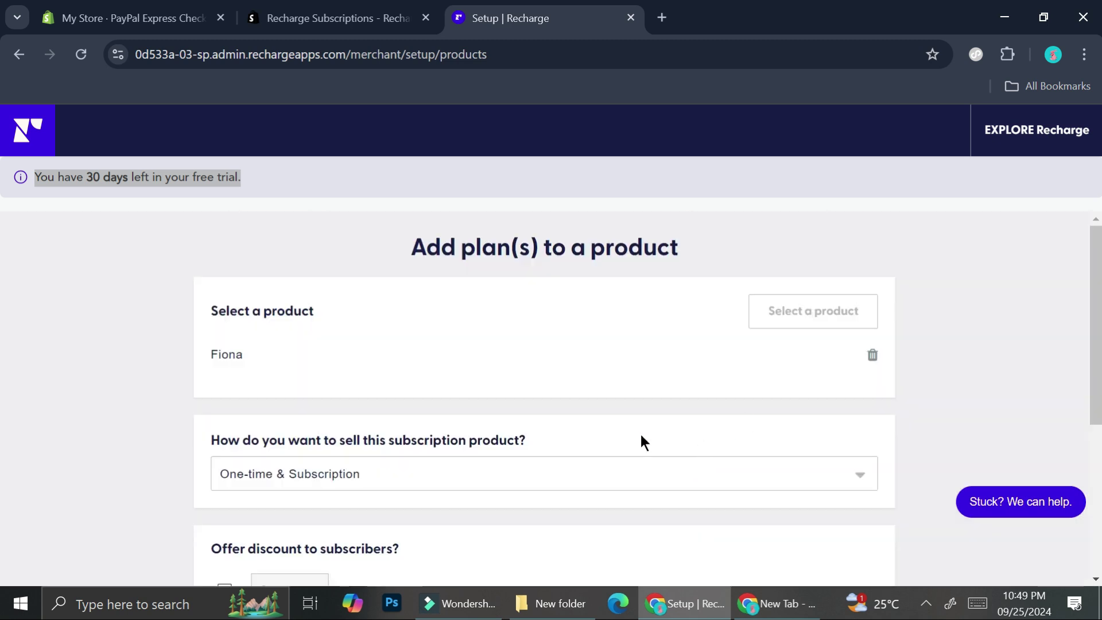
pyautogui.click(422, 477)
# Step: Sell Fiona as One-time & Subscription with a 5% subscriber discount
pyautogui.scroll(-3, 522, 365)
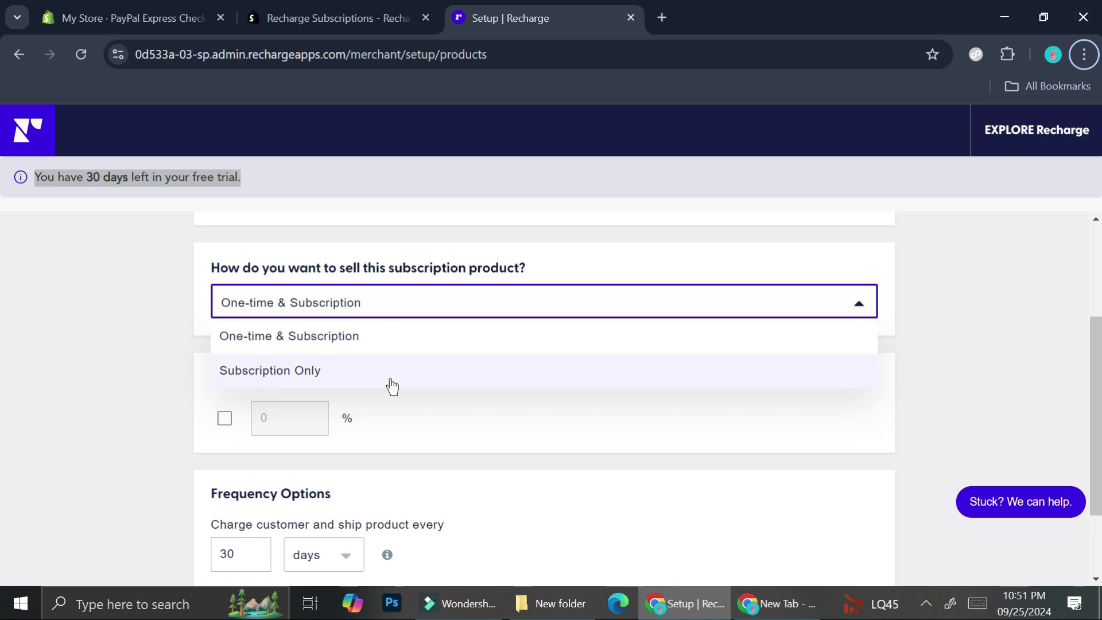
pyautogui.click(396, 340)
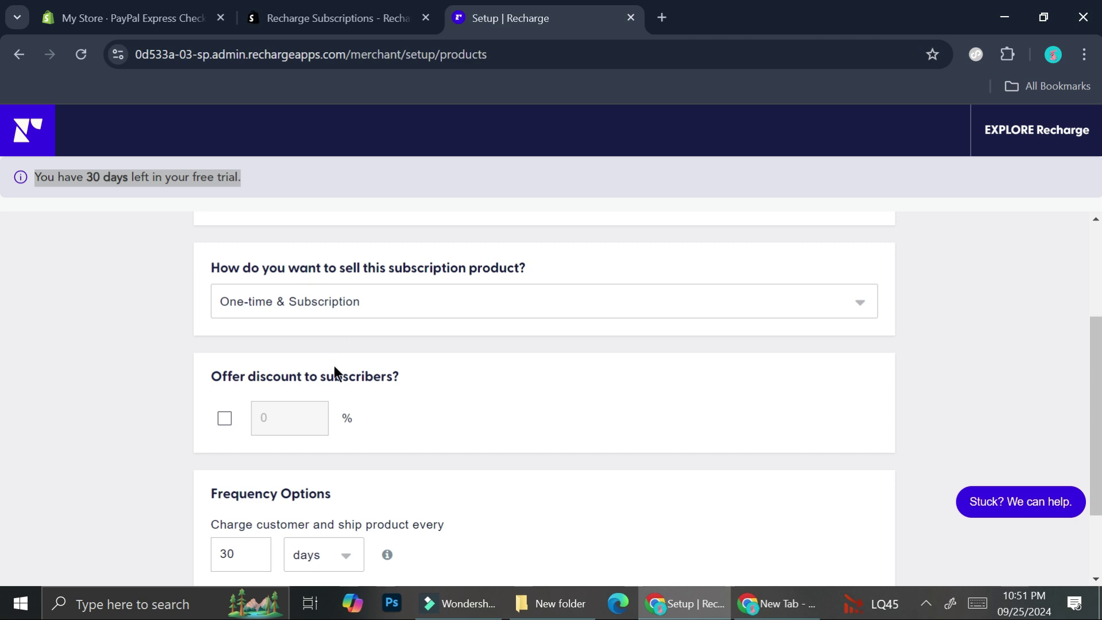
pyautogui.scroll(-2, 355, 425)
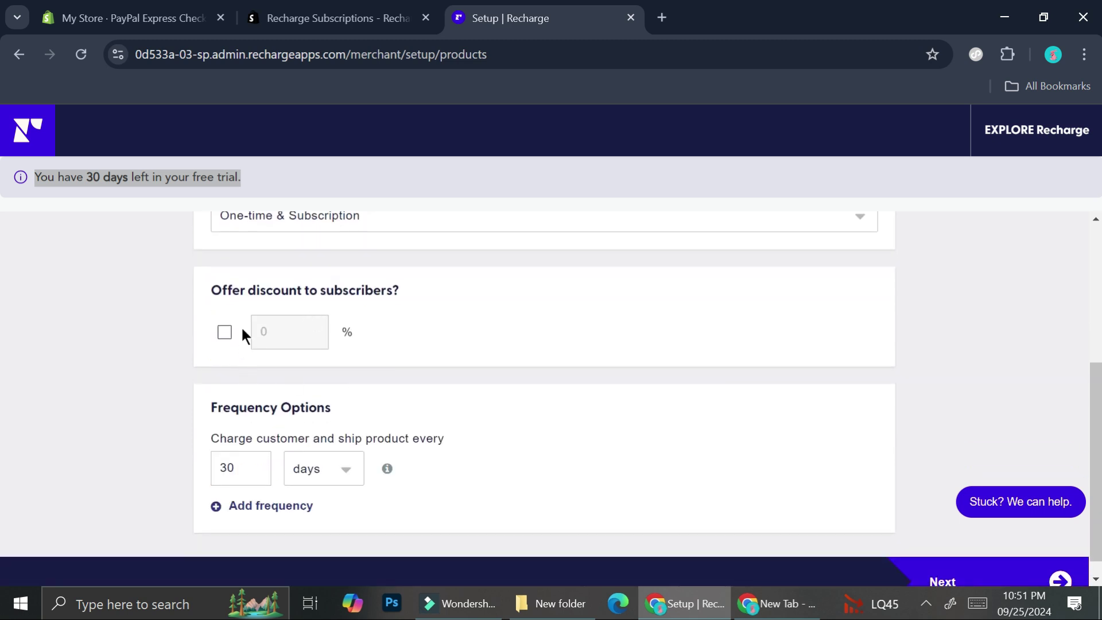
pyautogui.click(225, 333)
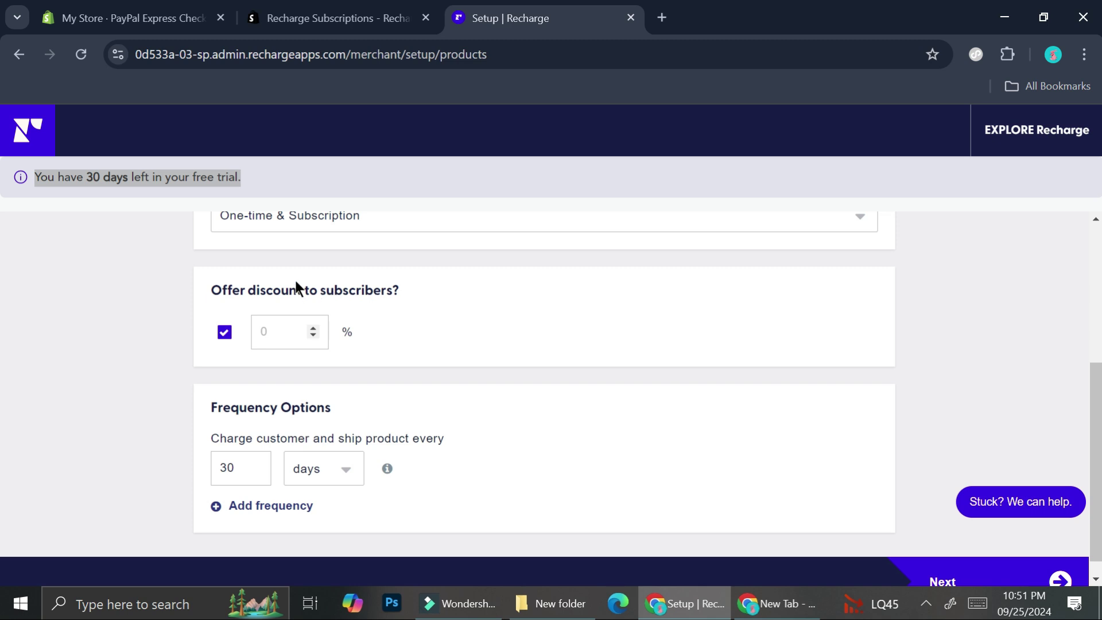
pyautogui.click(292, 333)
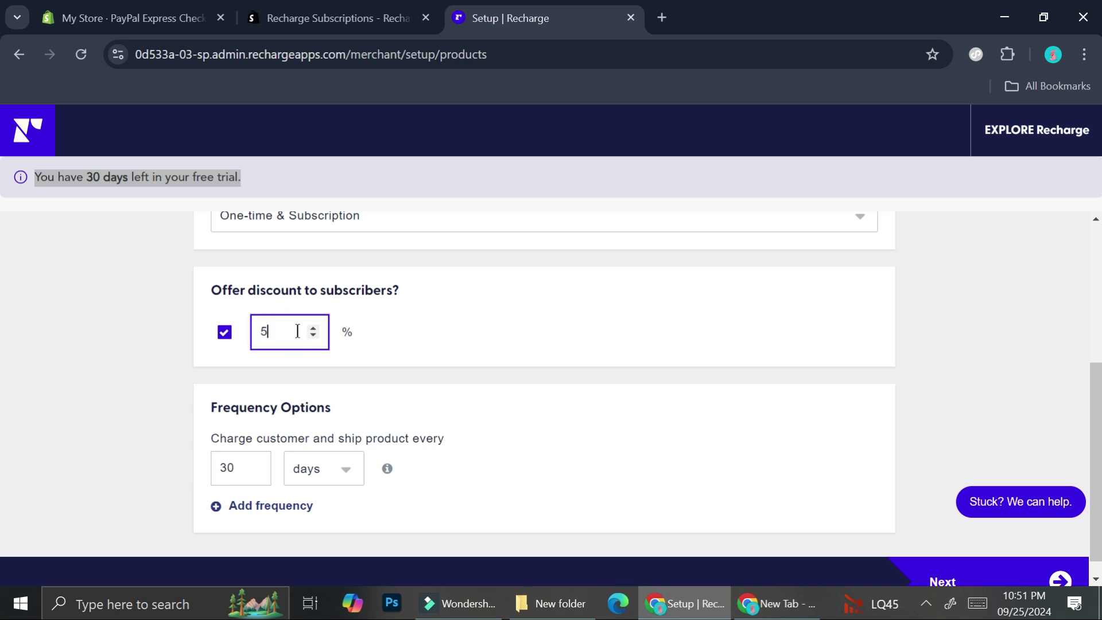
pyautogui.click(401, 322)
pyautogui.scroll(-1, 401, 321)
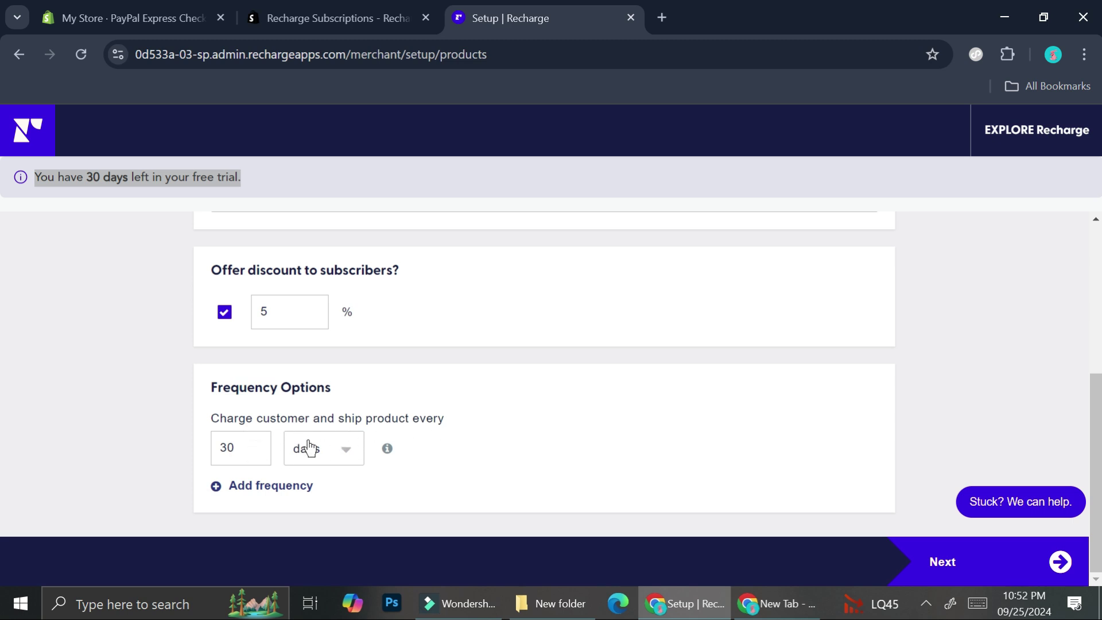
# Step: Keep a single 30-day charge-and-ship frequency, remove the extra row, and save the product
pyautogui.click(256, 447)
pyautogui.click(311, 450)
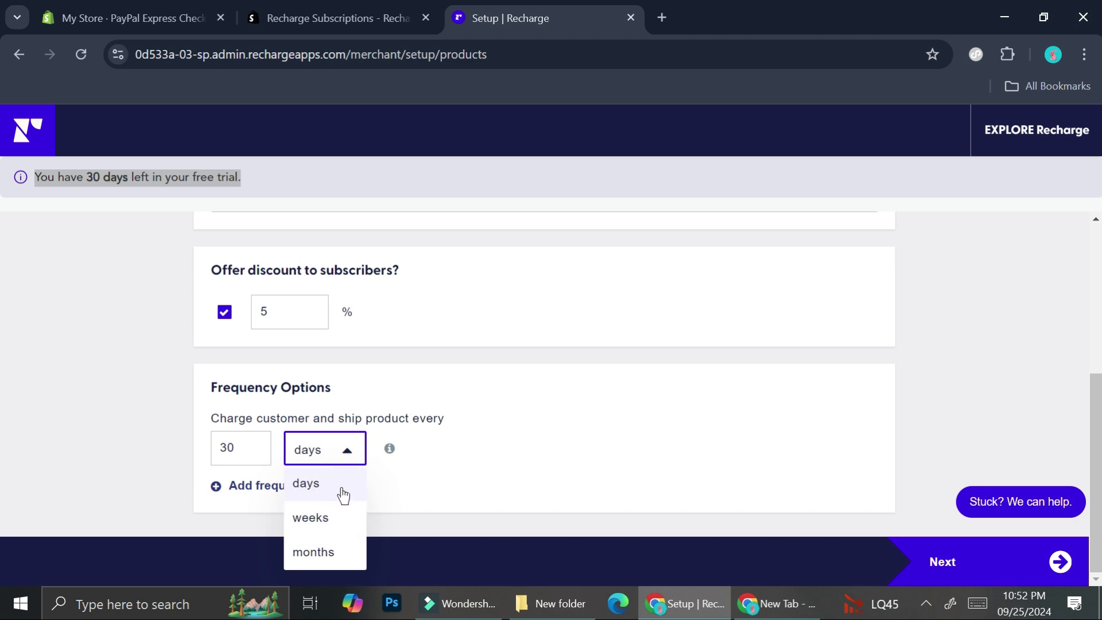
pyautogui.click(467, 447)
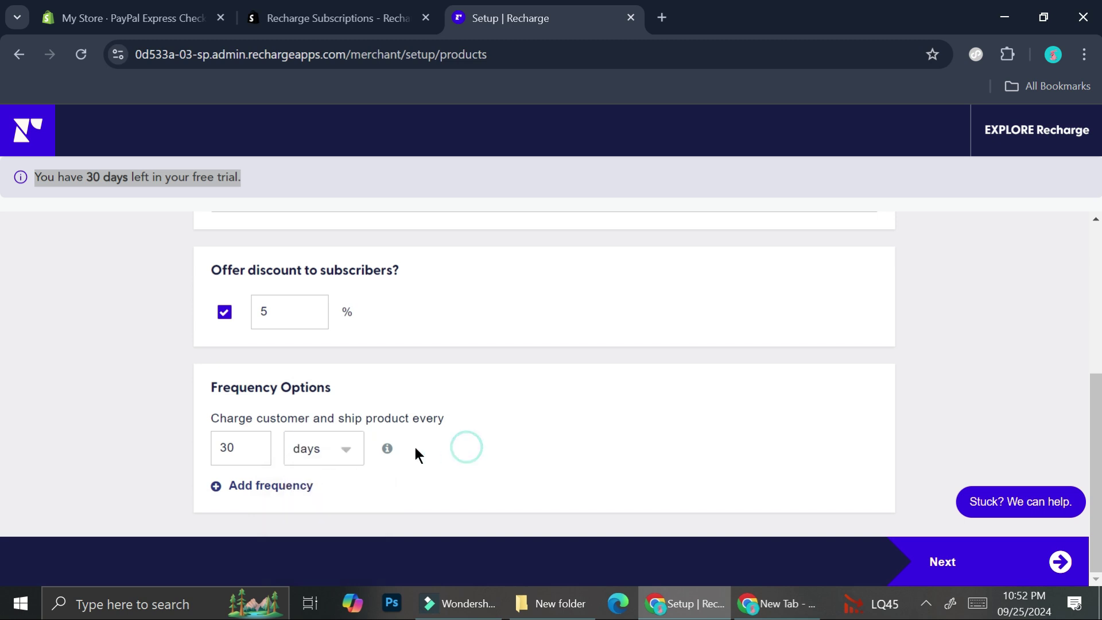
pyautogui.click(232, 486)
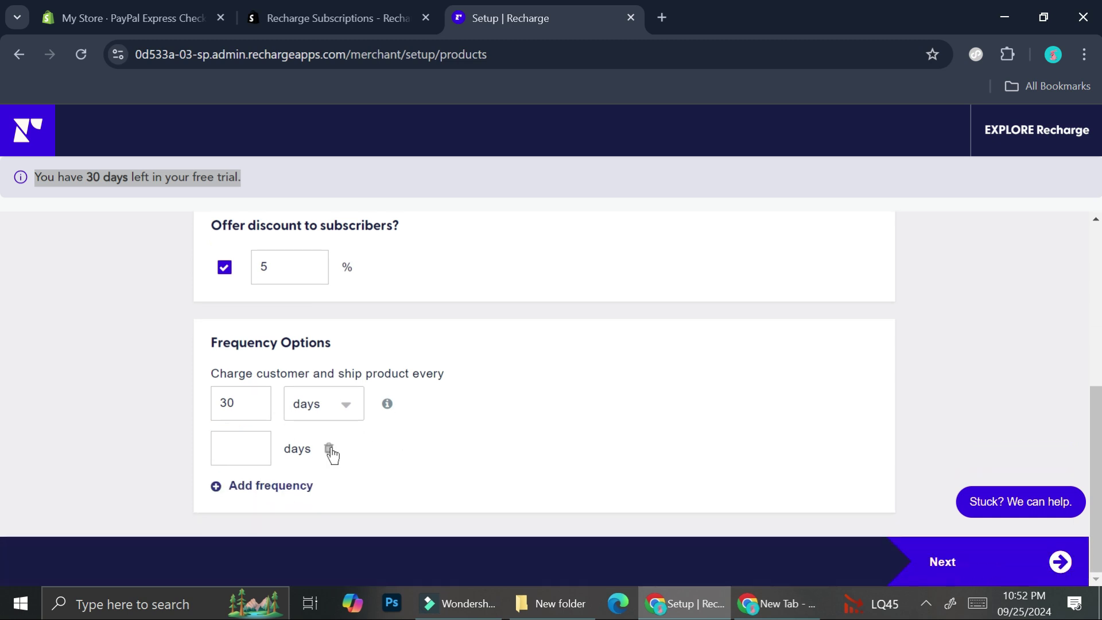
pyautogui.click(329, 450)
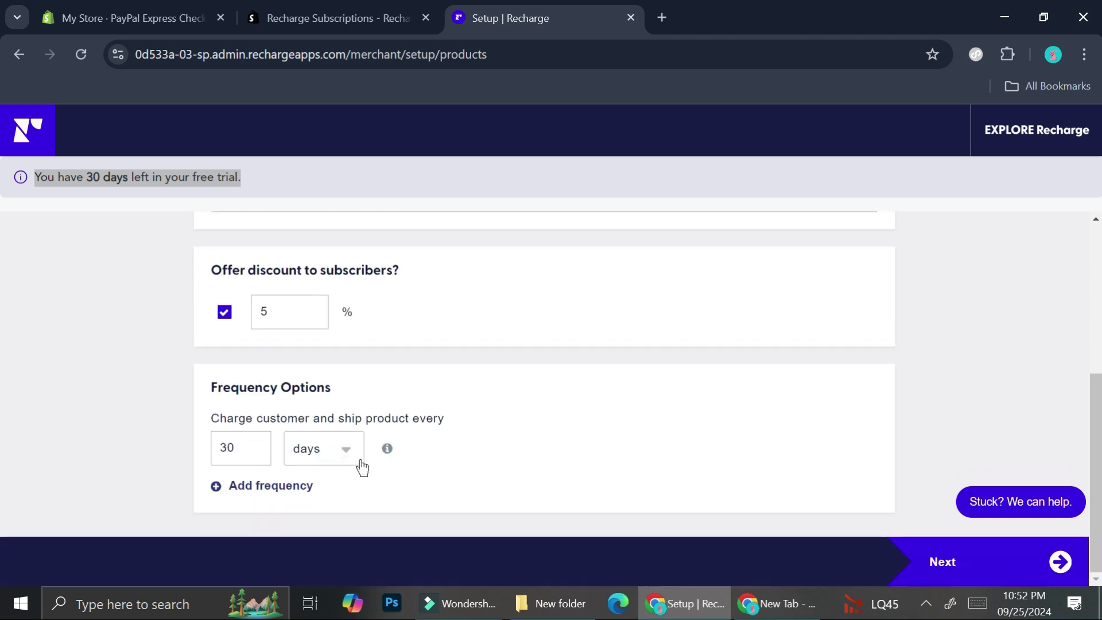
pyautogui.click(970, 552)
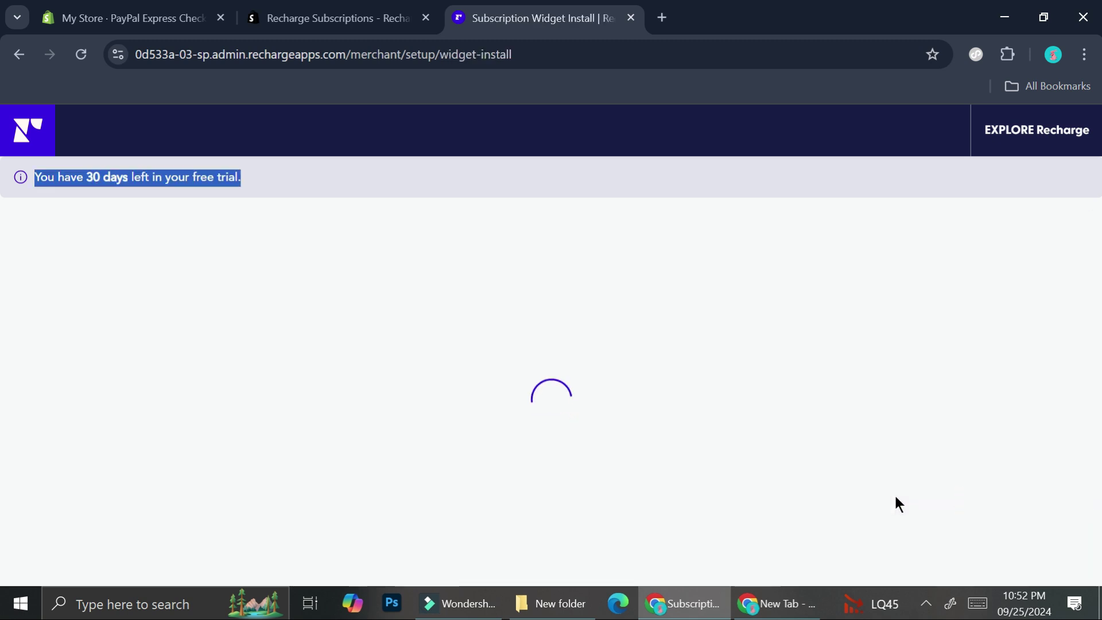
# Step: Use the Step 1 'Visit the Shopify editor page' link to open Fiona's theme editor
pyautogui.press('alt')
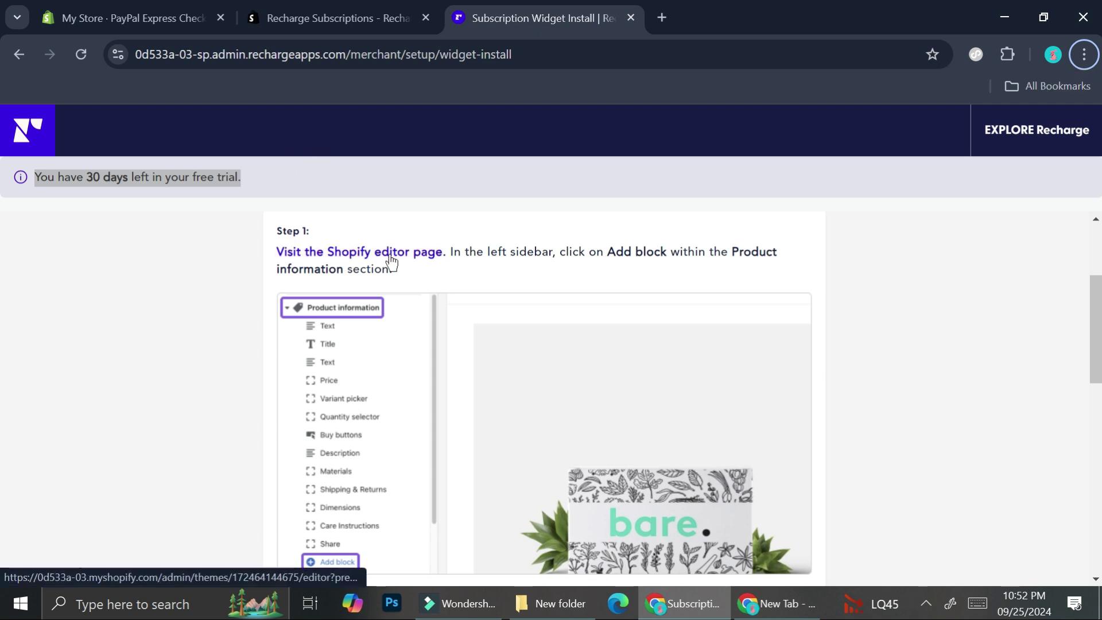
pyautogui.scroll(-5, 388, 430)
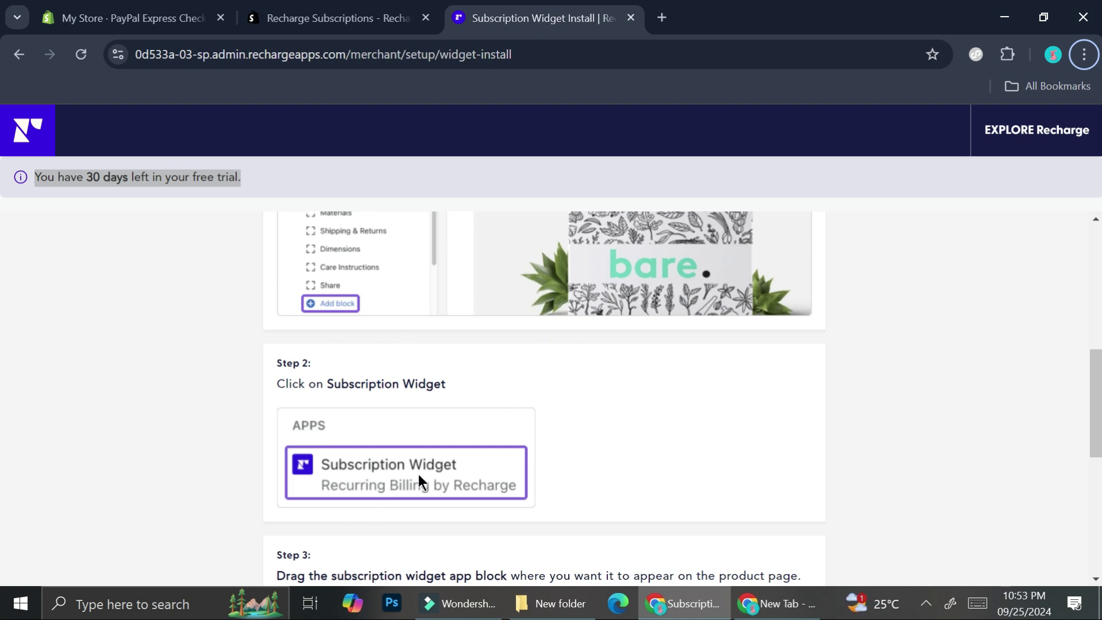
pyautogui.scroll(5, 374, 337)
pyautogui.scroll(2, 356, 342)
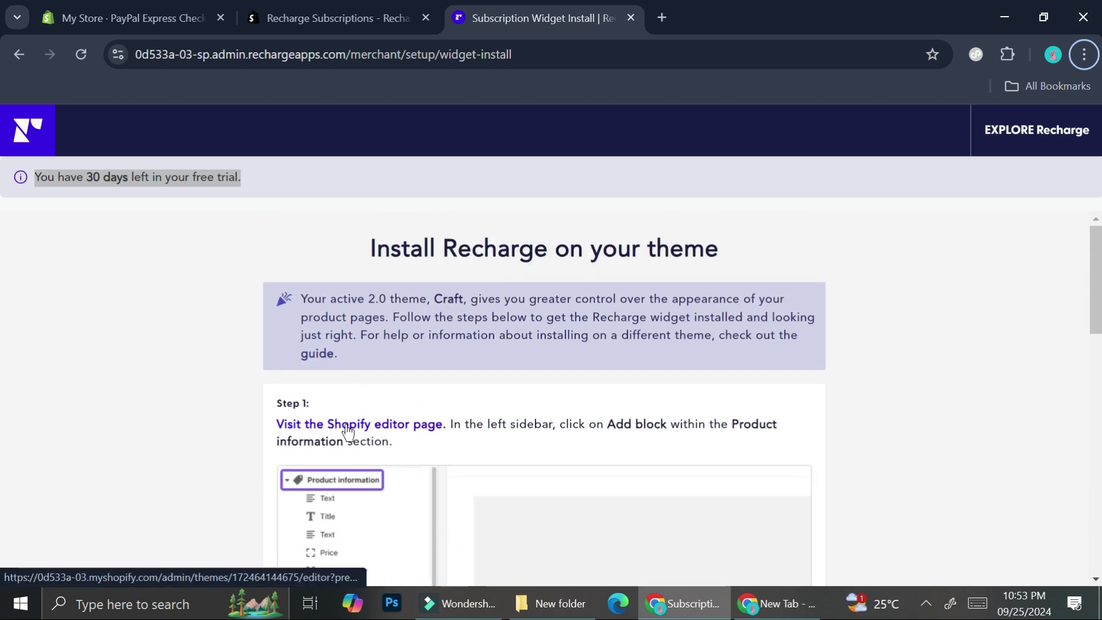
pyautogui.click(346, 424)
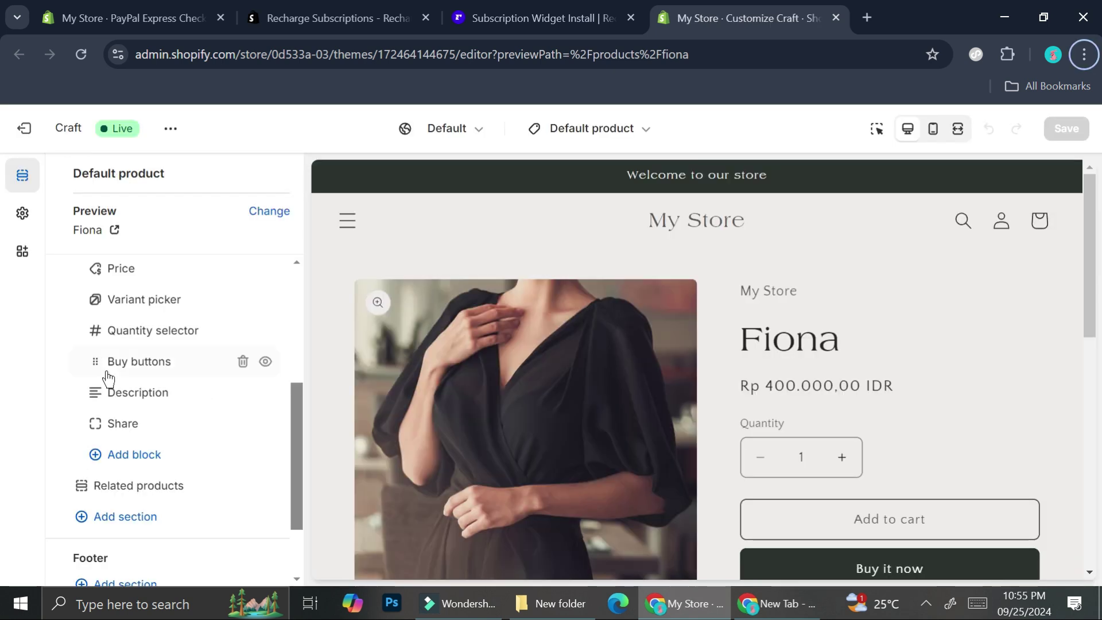
# Step: Add the Subscription Widget 1.0 app block and drag it just below Buy buttons
pyautogui.scroll(-2, 107, 379)
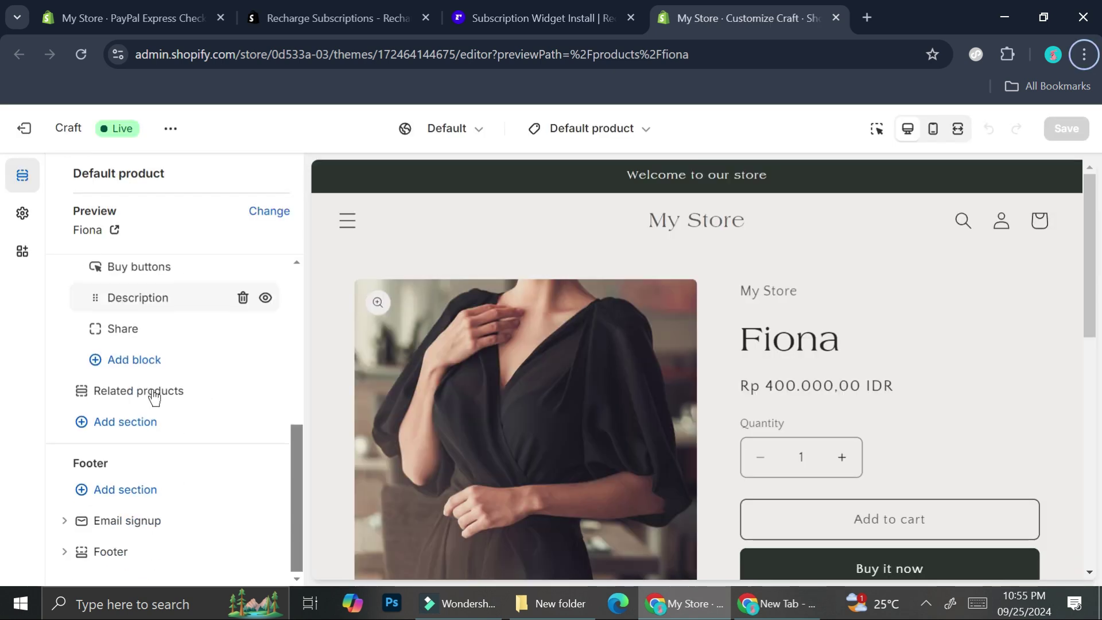
pyautogui.click(138, 367)
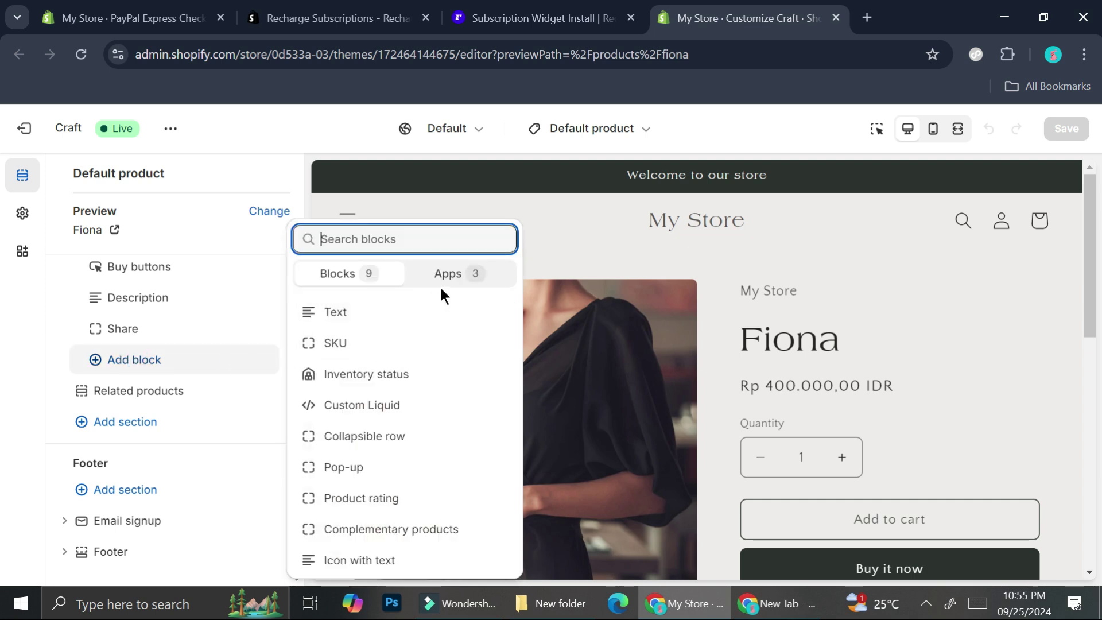
pyautogui.click(450, 274)
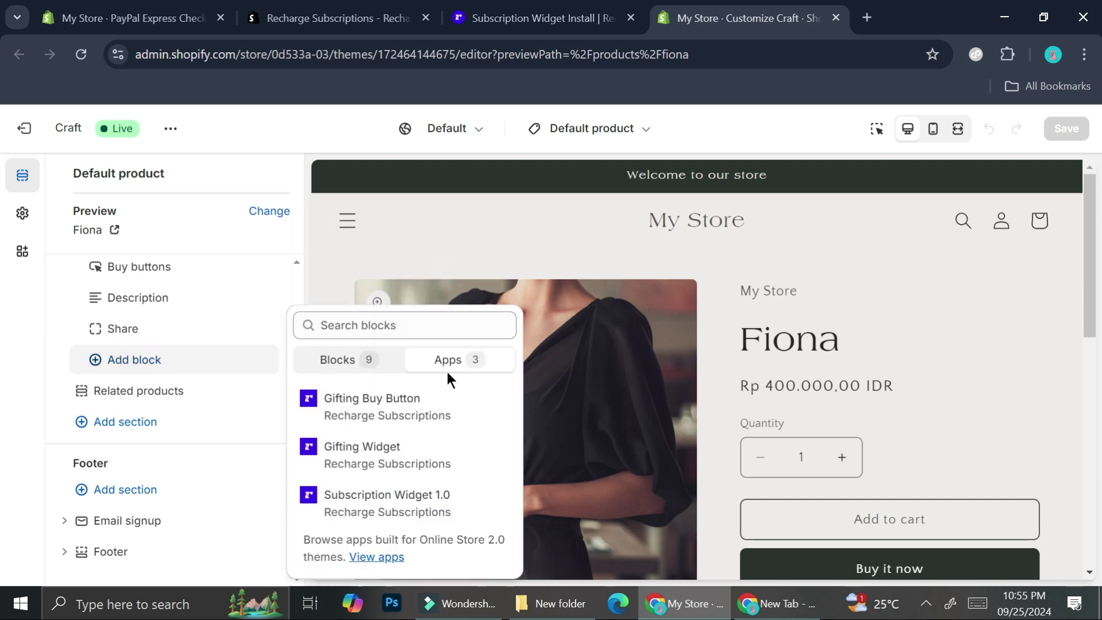
pyautogui.click(391, 514)
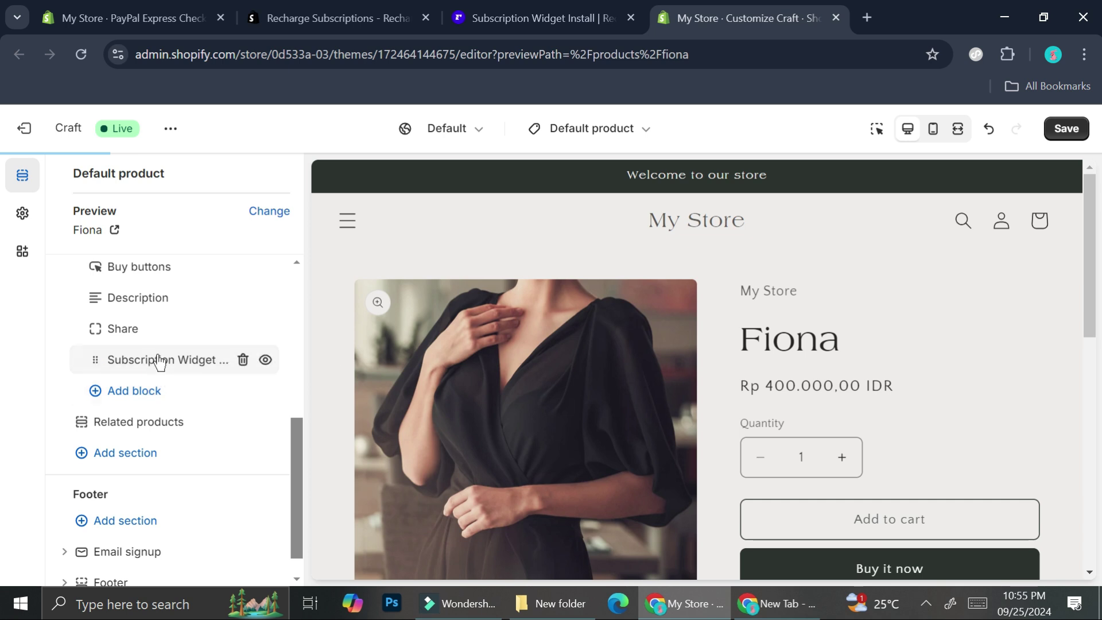
pyautogui.scroll(-6, 826, 438)
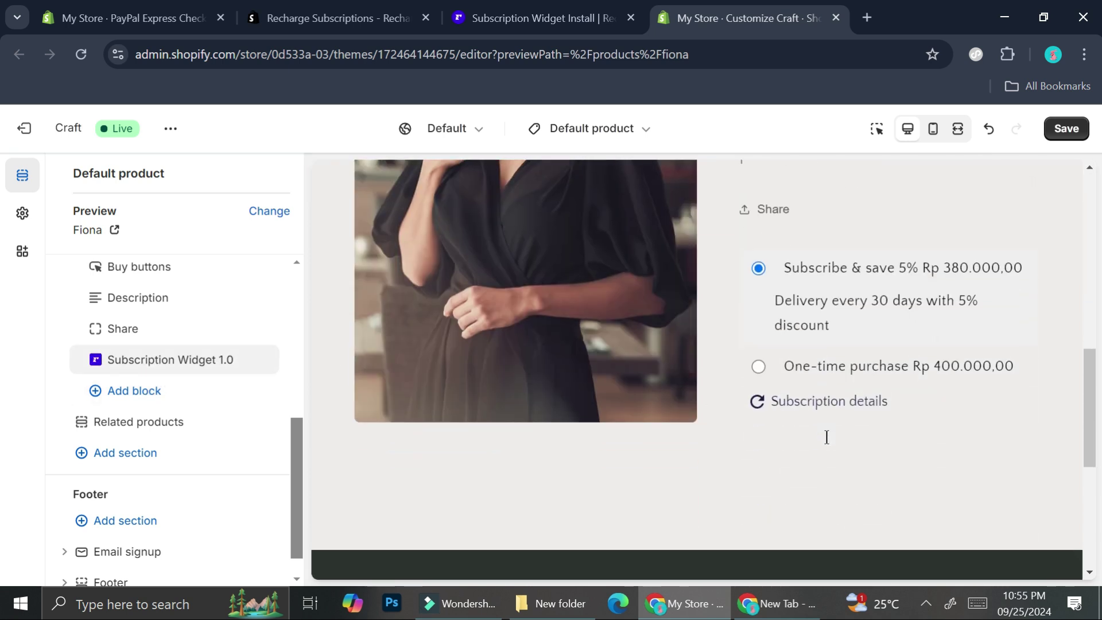
pyautogui.scroll(1, 825, 437)
pyautogui.scroll(6, 827, 439)
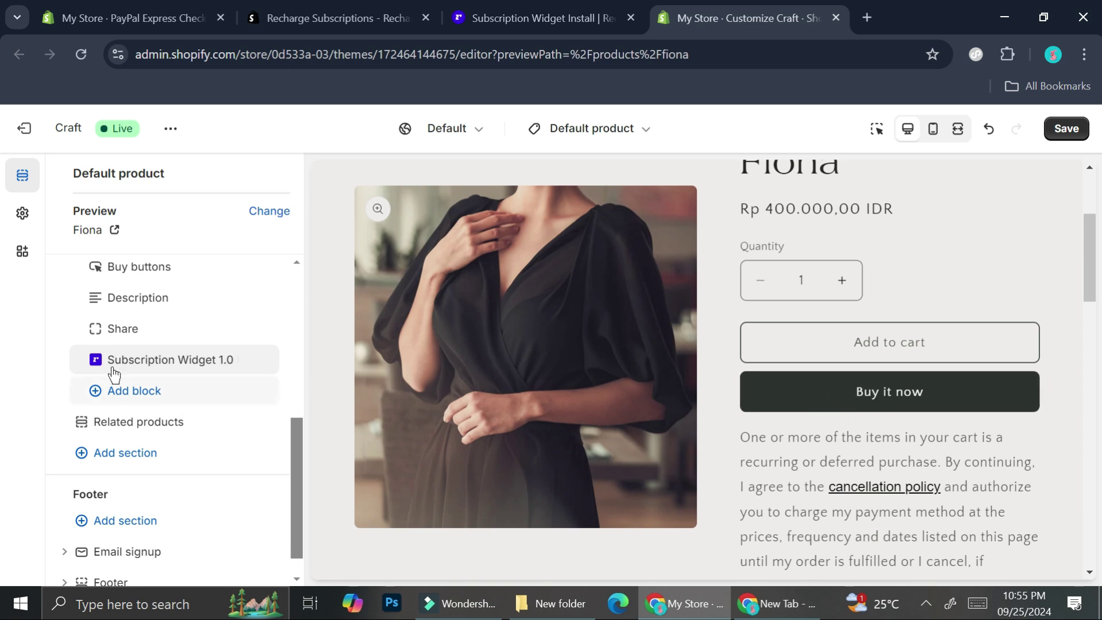
pyautogui.scroll(1, 152, 361)
pyautogui.scroll(1, 152, 360)
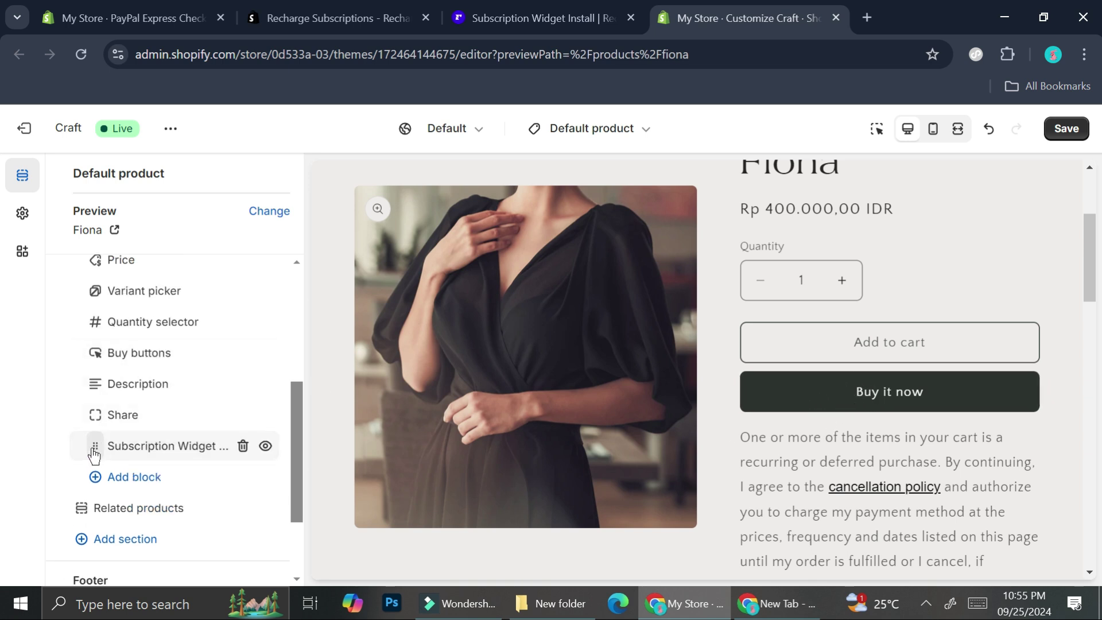
pyautogui.moveTo(96, 447); pyautogui.dragTo(94, 380)
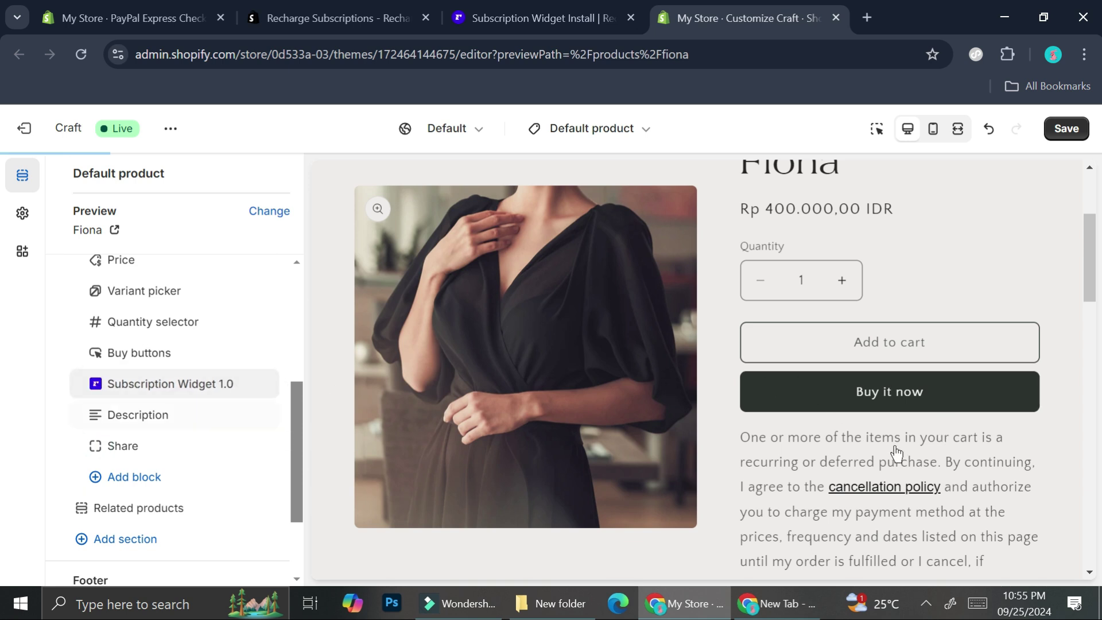
pyautogui.scroll(-4, 873, 452)
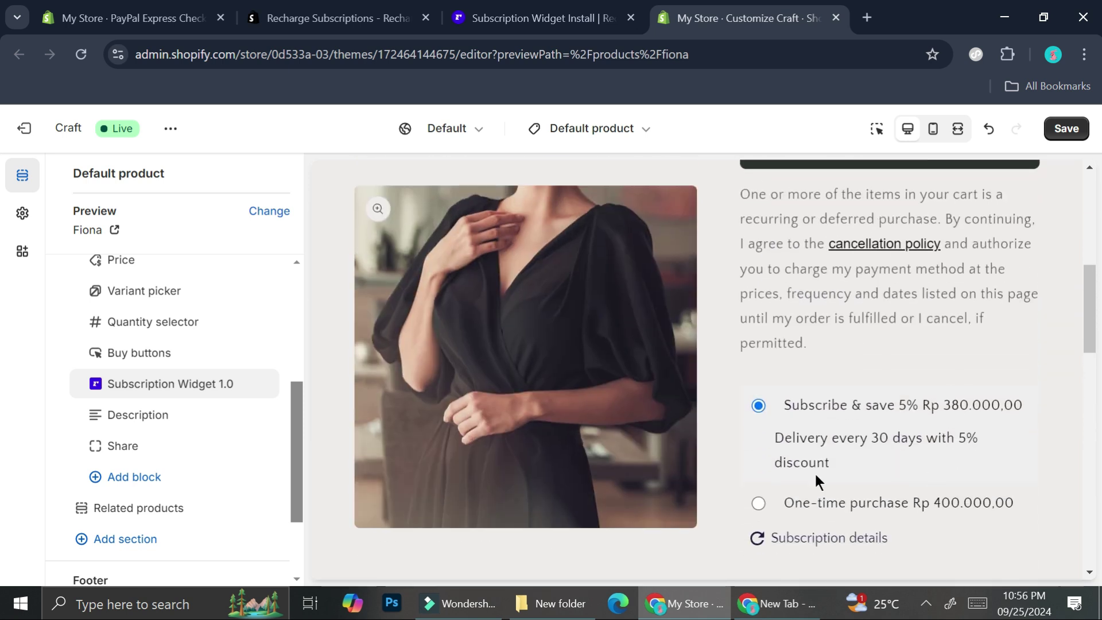
# Step: Toggle on the Recharge Theme embed under App embeds, save, and return to Recharge
pyautogui.click(21, 255)
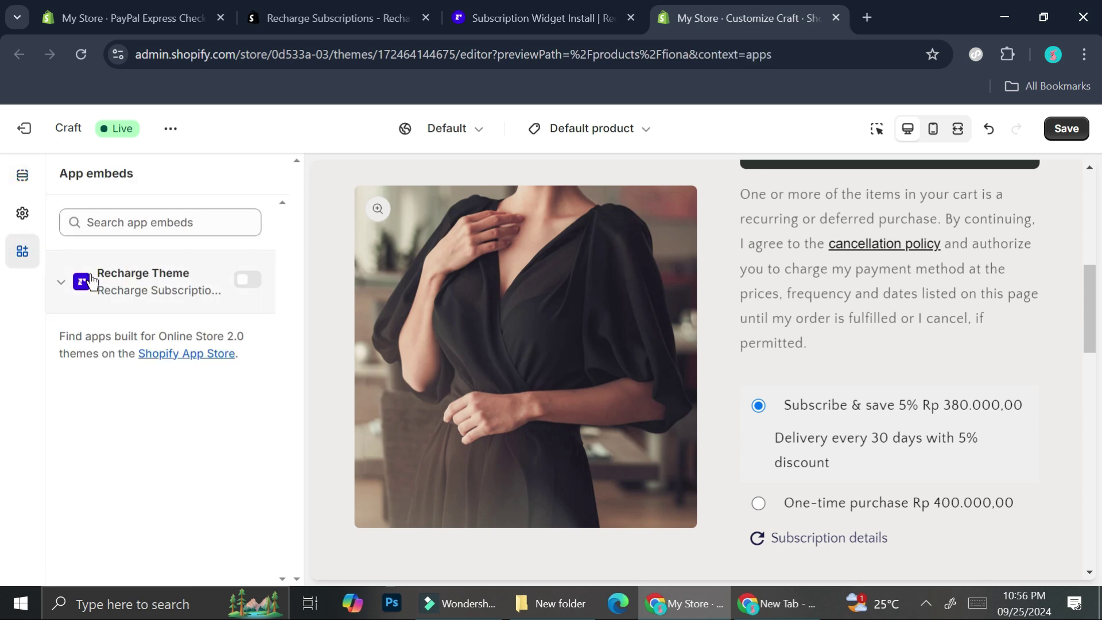
pyautogui.click(251, 283)
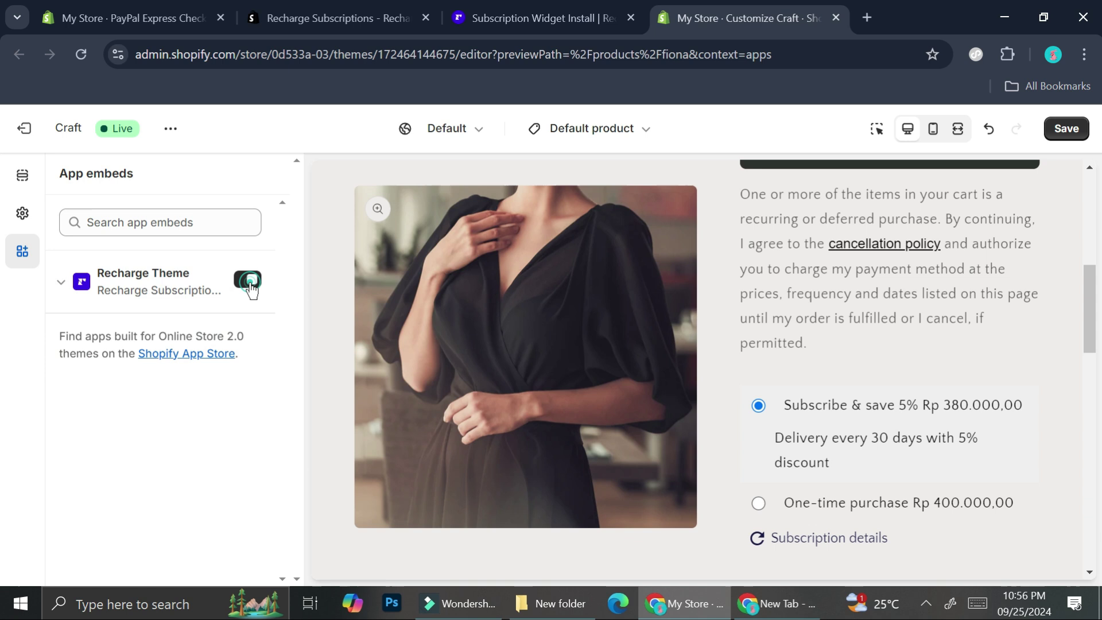
pyautogui.click(62, 283)
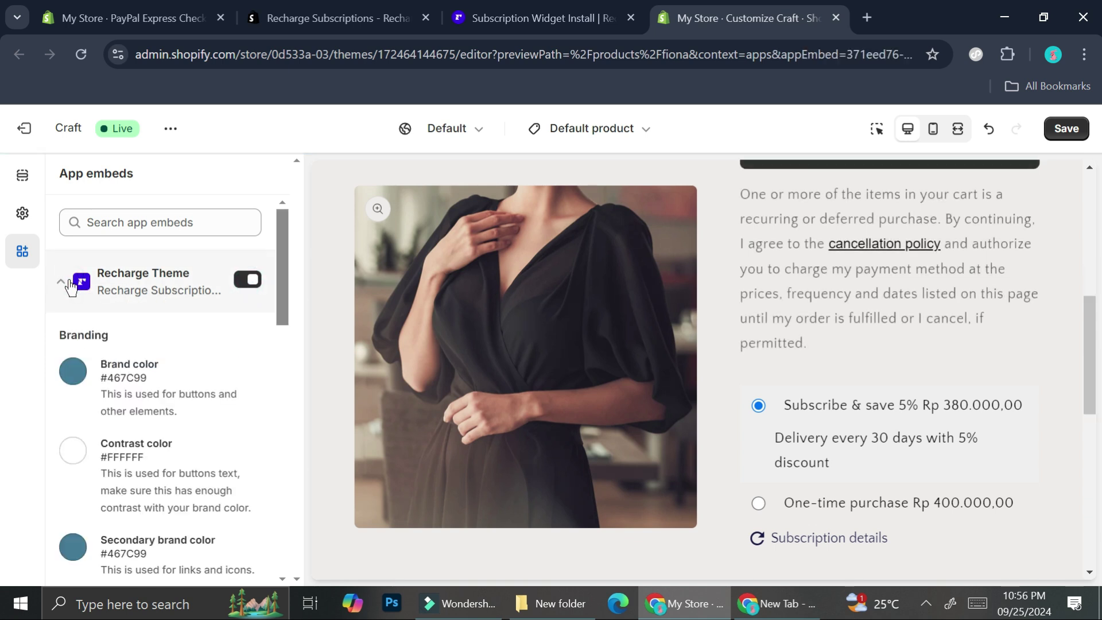
pyautogui.click(63, 283)
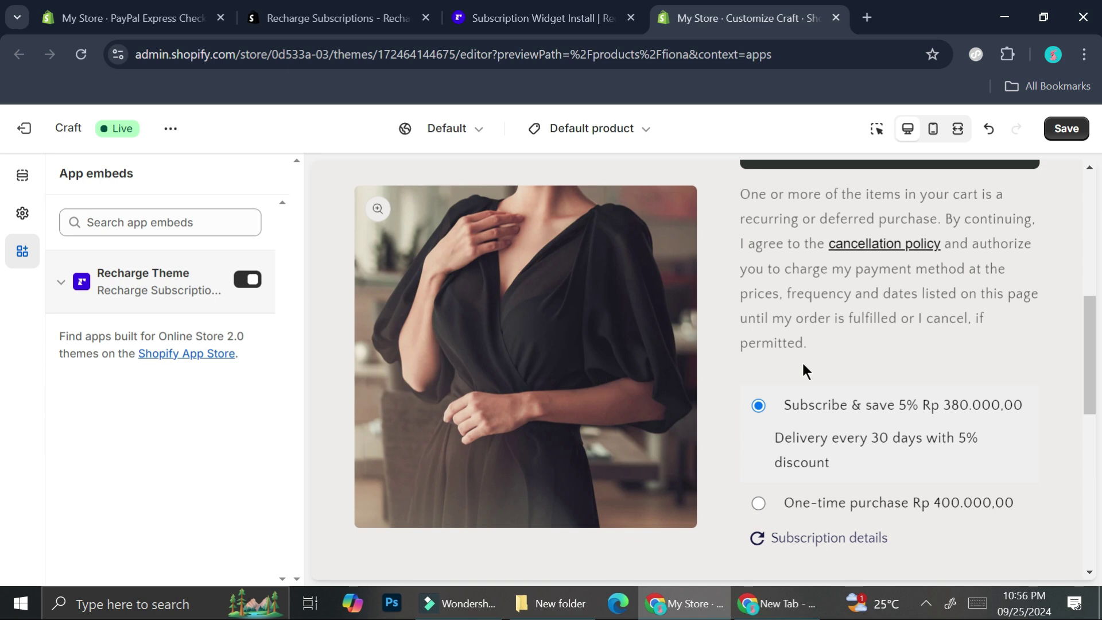
pyautogui.click(1067, 134)
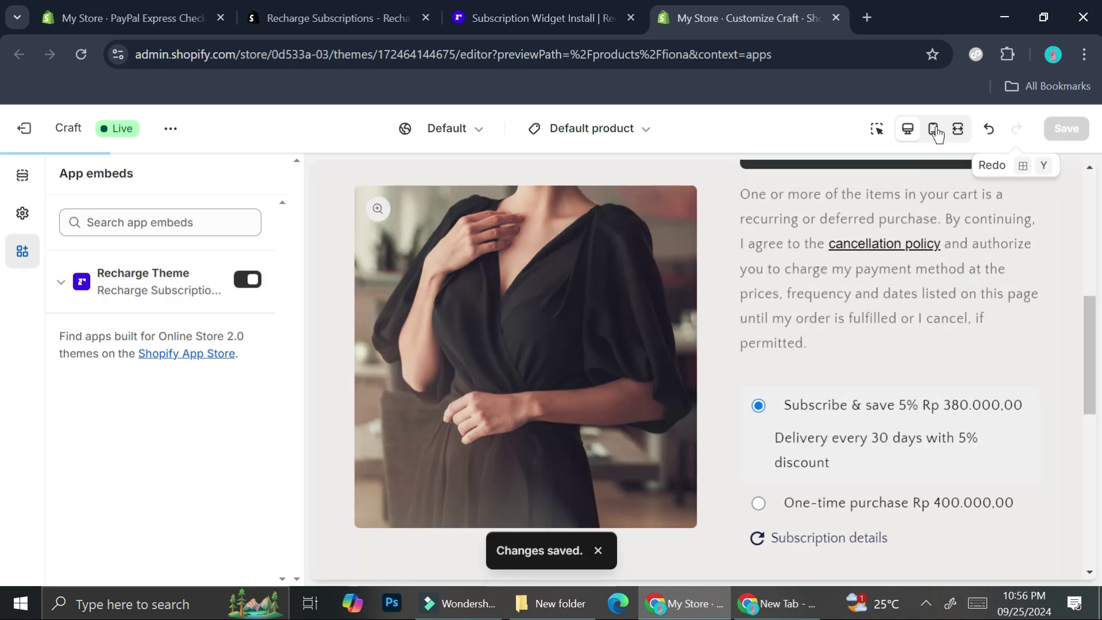
pyautogui.click(572, 19)
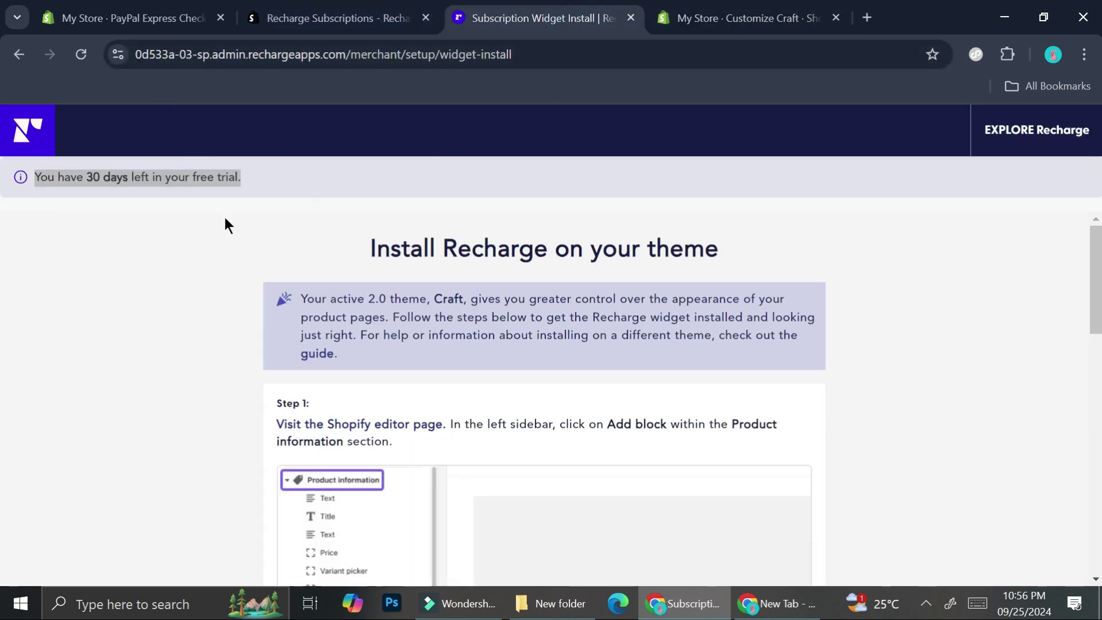
# Step: Verify the widget installation at Step 5 and continue to the finish page
pyautogui.scroll(-5, 304, 212)
pyautogui.scroll(5, 488, 208)
pyautogui.scroll(-15, 568, 321)
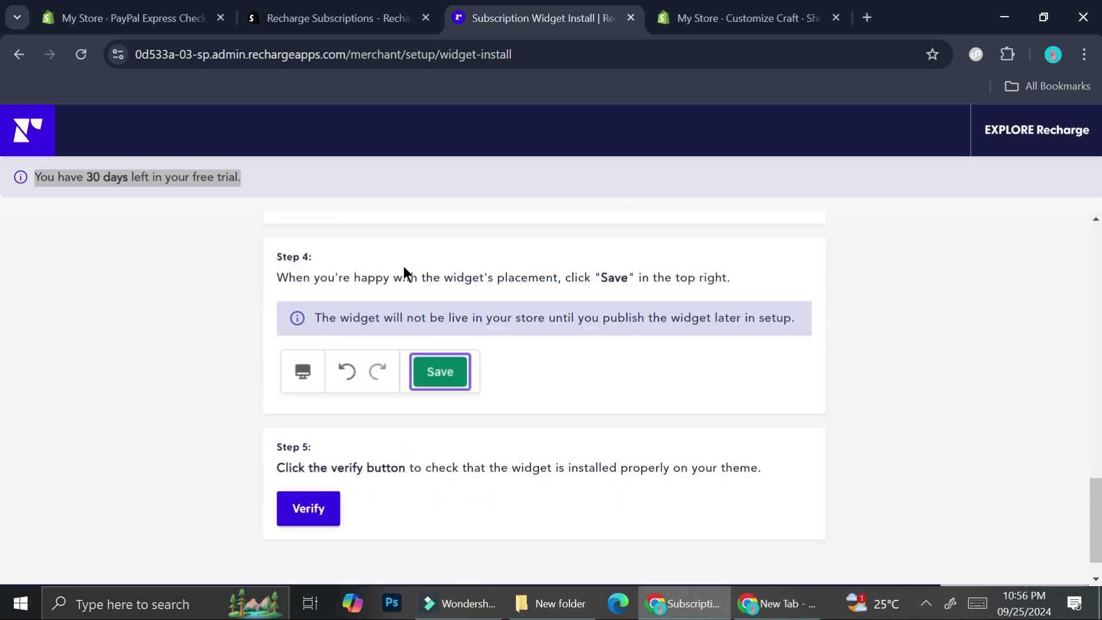
pyautogui.scroll(4, 445, 322)
pyautogui.scroll(-5, 447, 367)
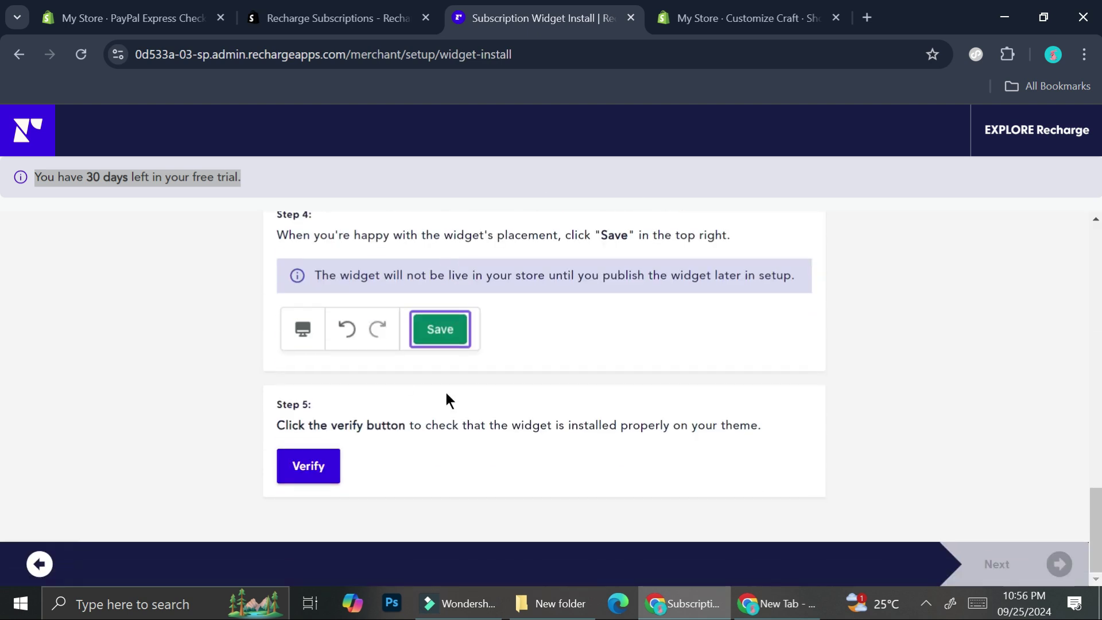
pyautogui.click(335, 469)
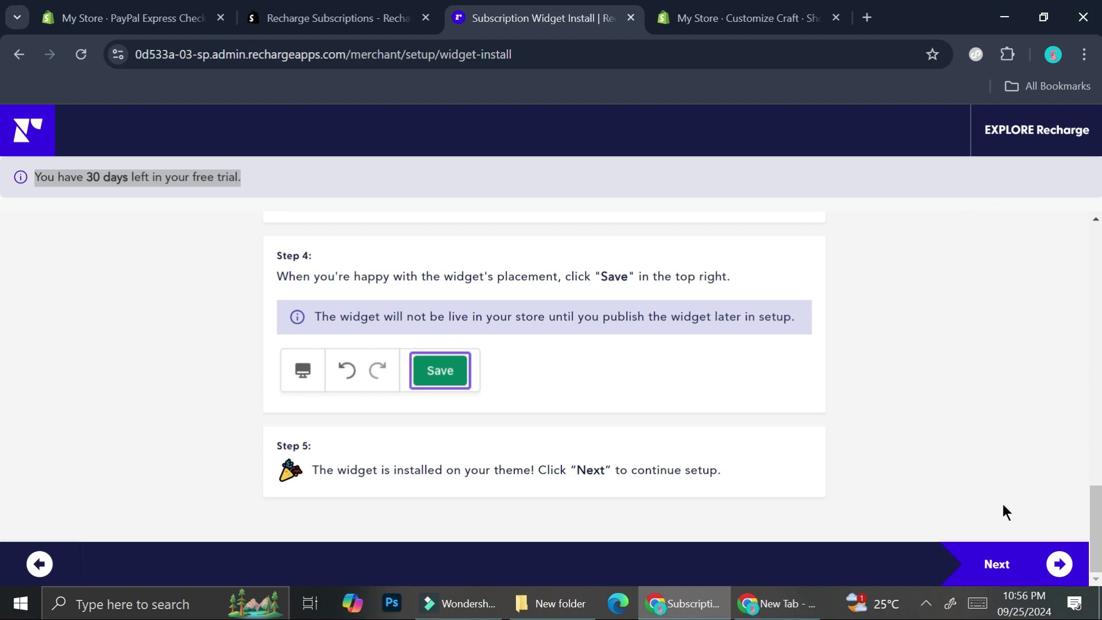
pyautogui.click(1011, 548)
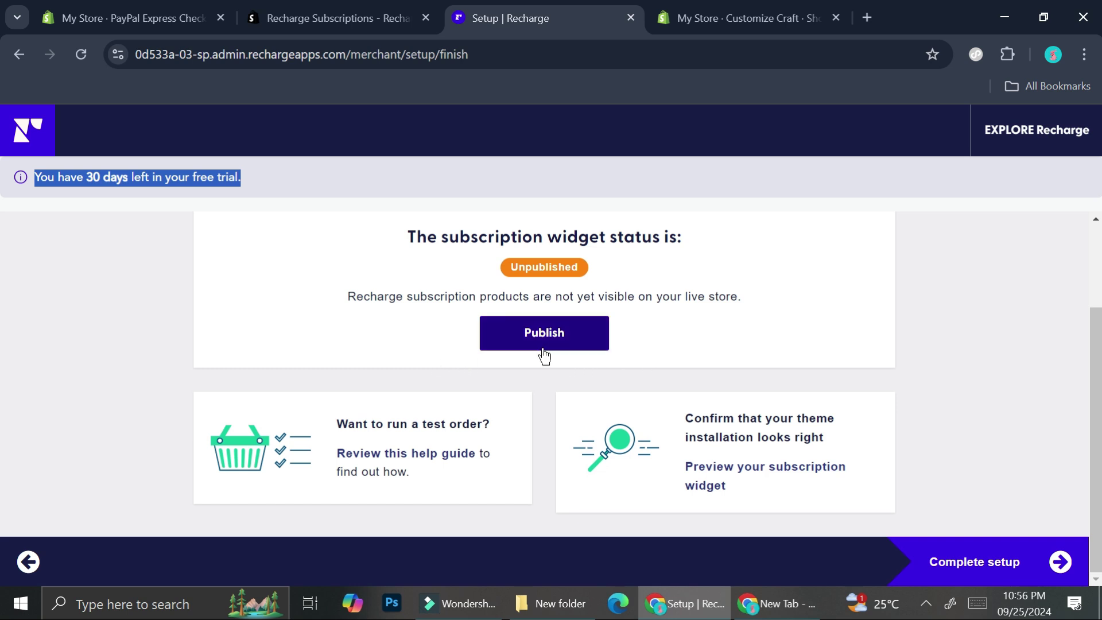
# Step: Publish the subscription widget, check the theme editor, and confirm its Published status
pyautogui.click(541, 325)
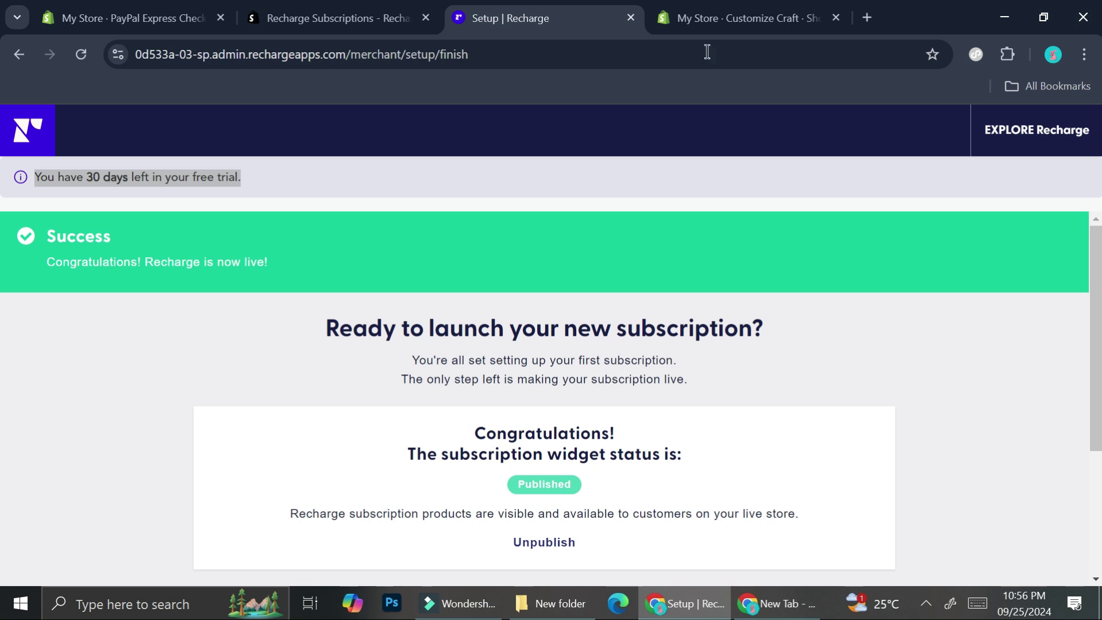
pyautogui.click(729, 16)
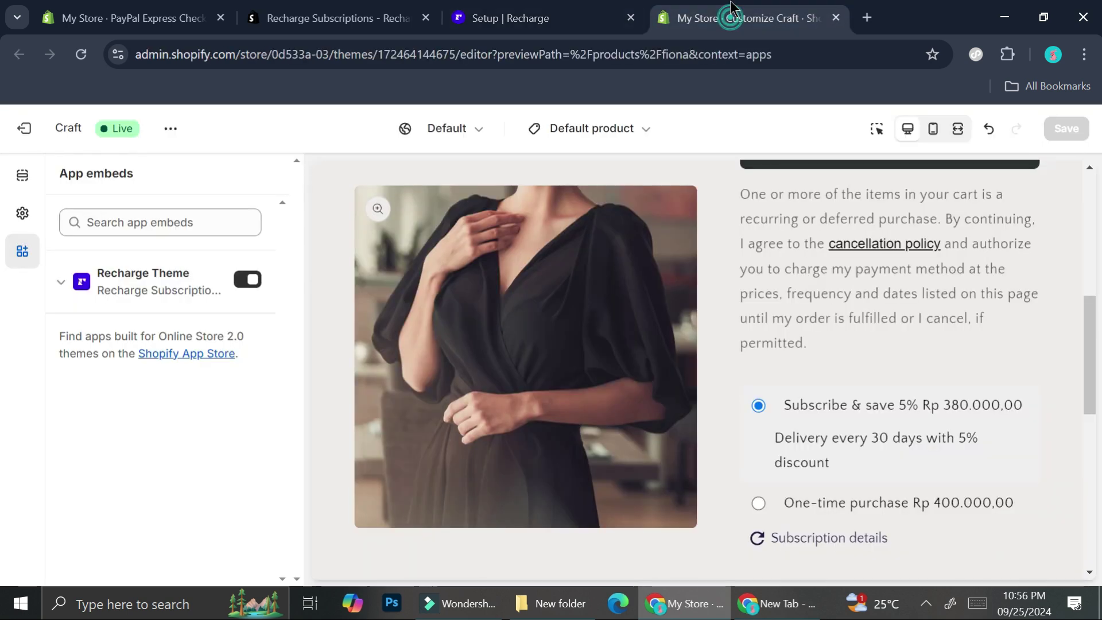
pyautogui.scroll(-5, 840, 368)
pyautogui.scroll(8, 841, 368)
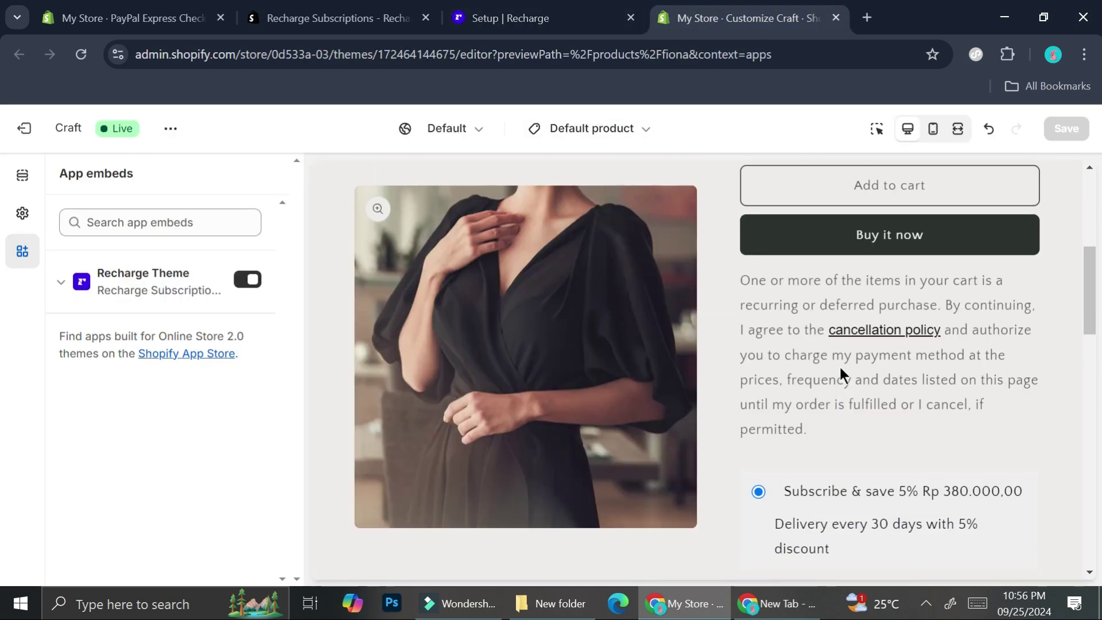
pyautogui.click(495, 8)
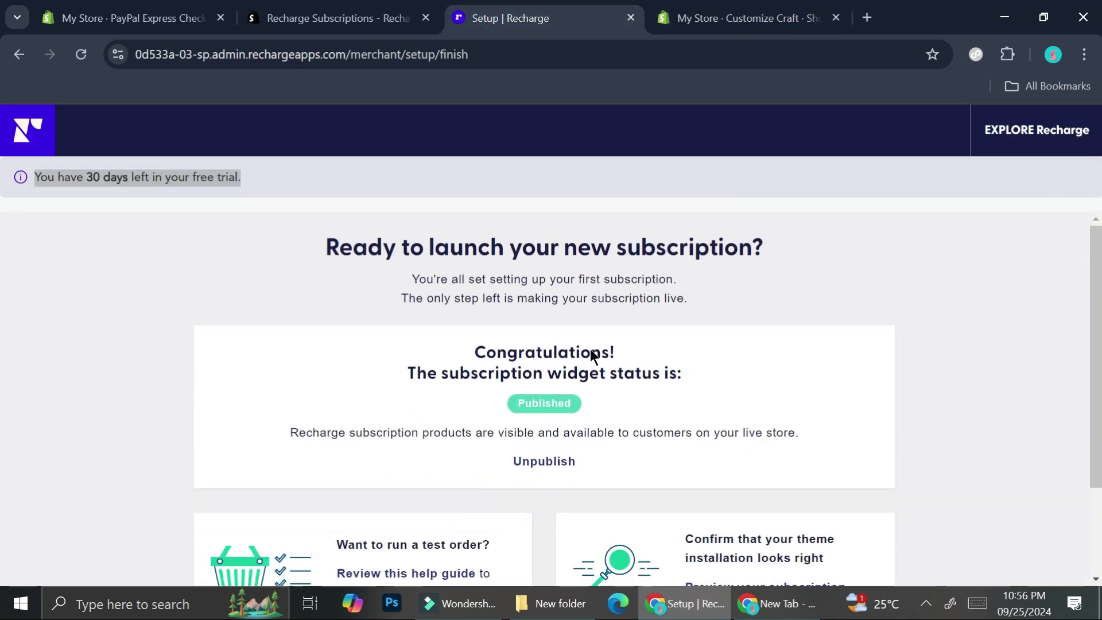
pyautogui.scroll(-2, 640, 384)
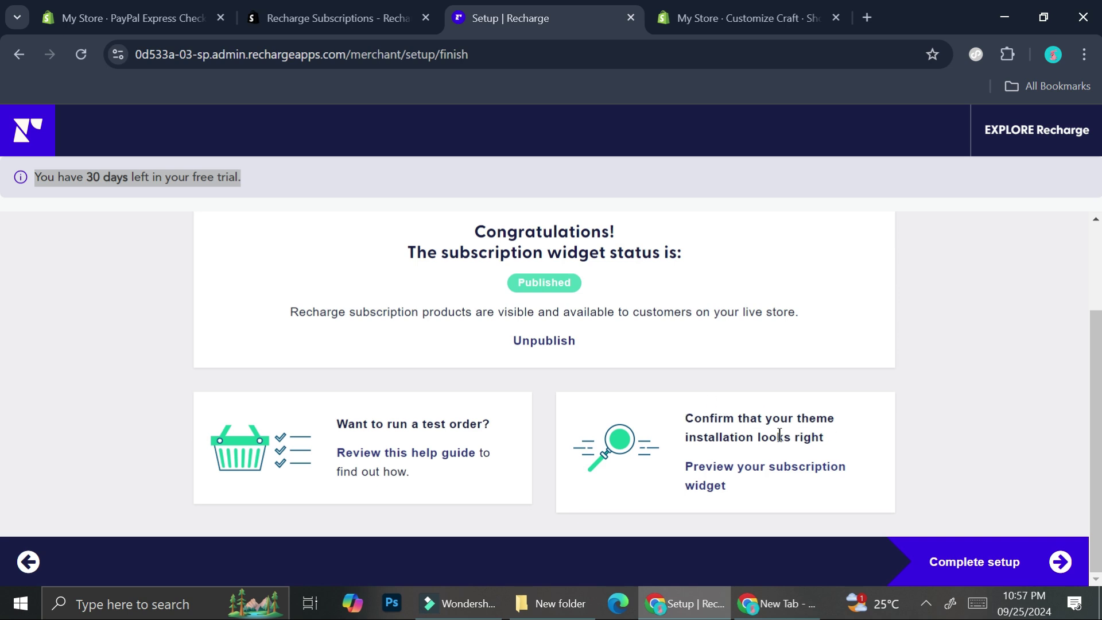
# Step: Preview Fiona's storefront widget and pick Subscribe & save 5%, delivered every 30 days
pyautogui.click(720, 470)
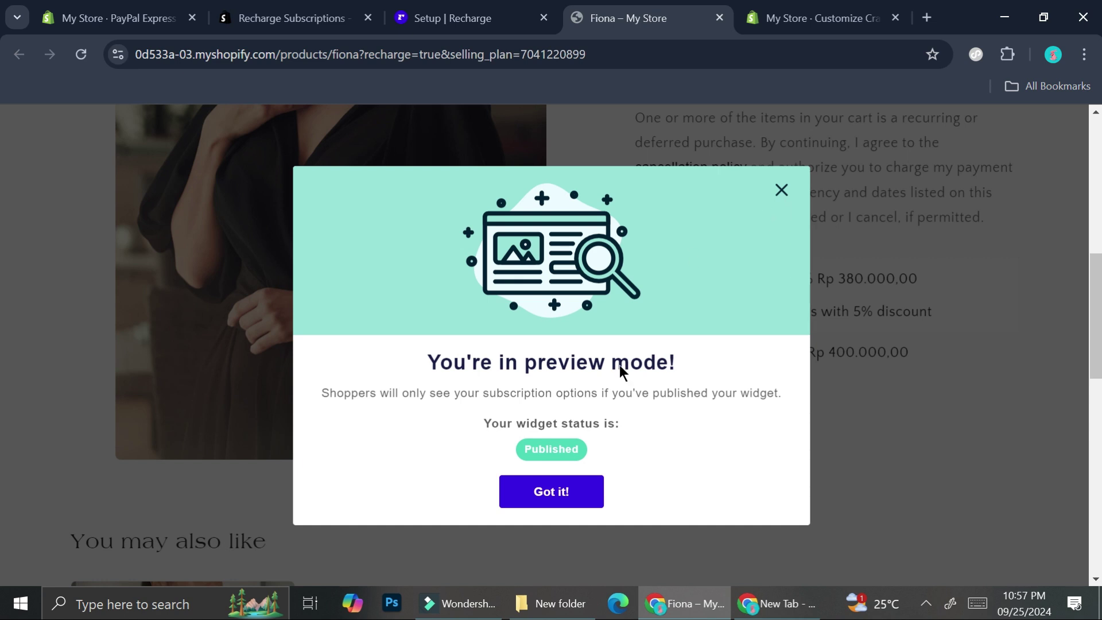
pyautogui.click(782, 191)
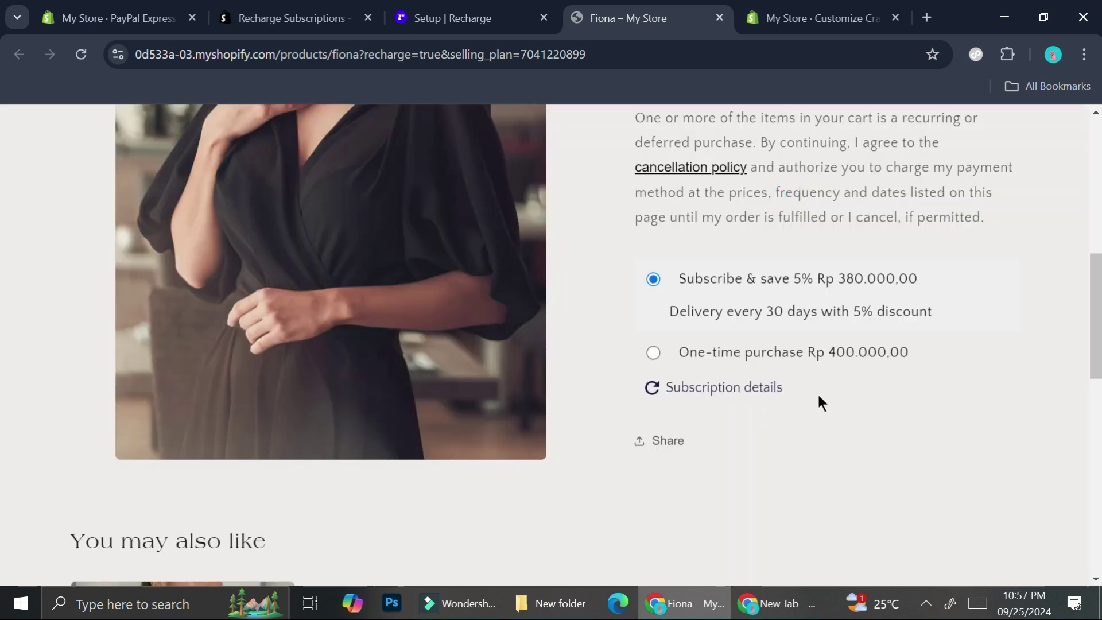
pyautogui.scroll(3, 762, 379)
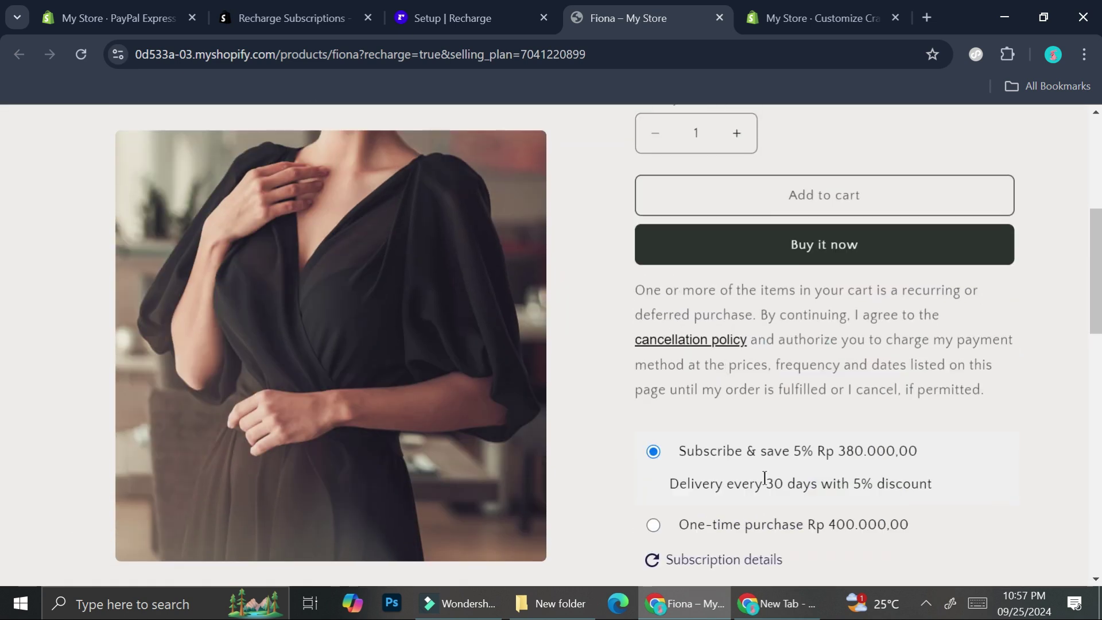
pyautogui.click(657, 524)
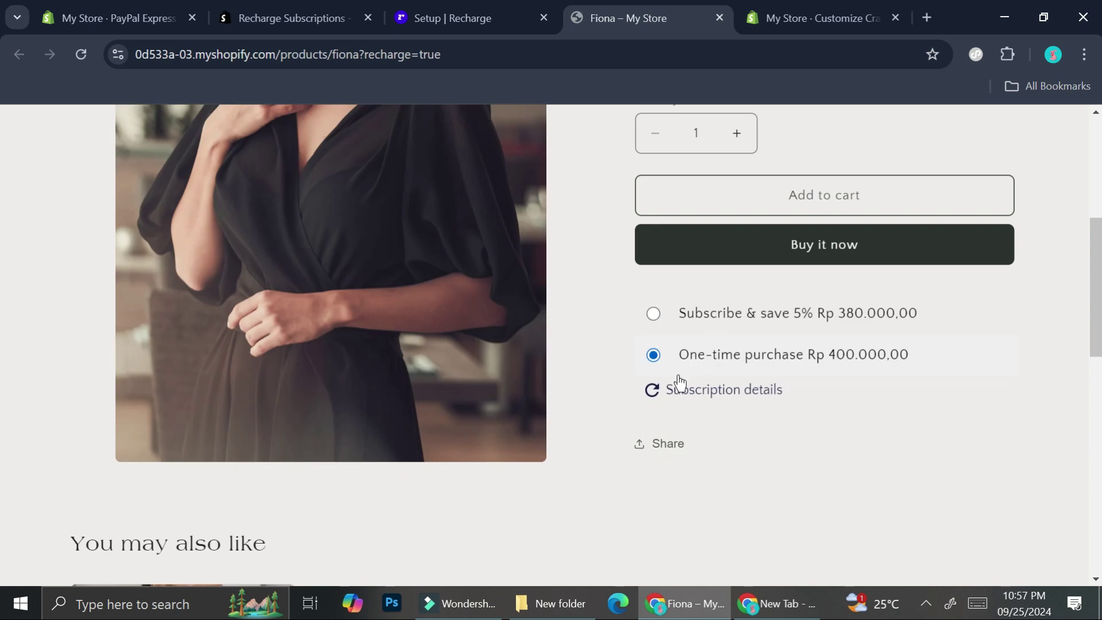
pyautogui.click(669, 313)
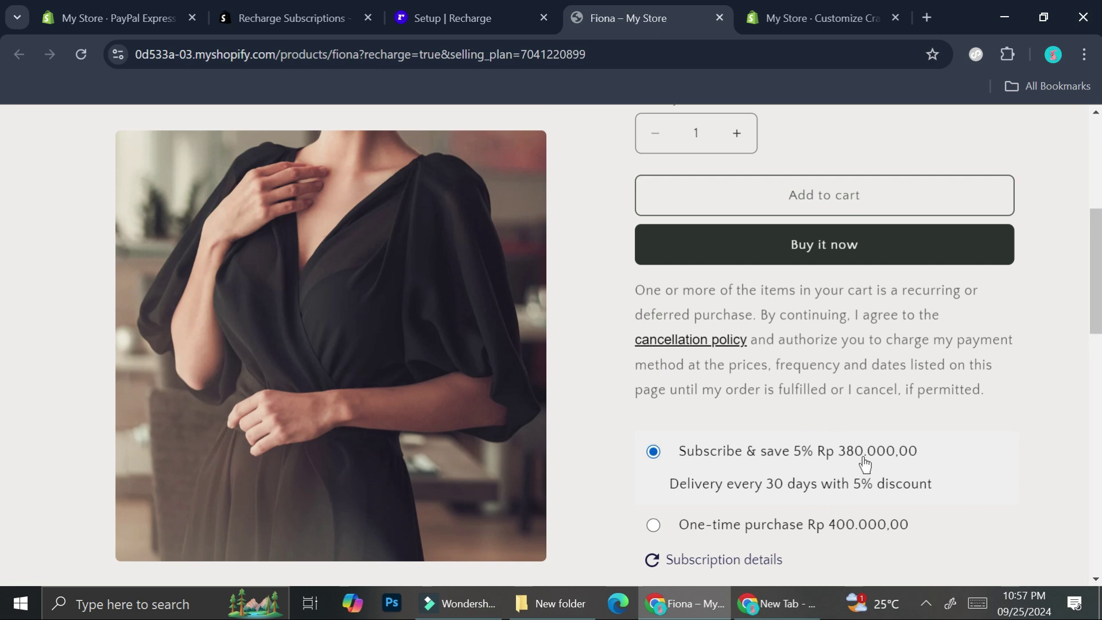
pyautogui.scroll(-2, 862, 462)
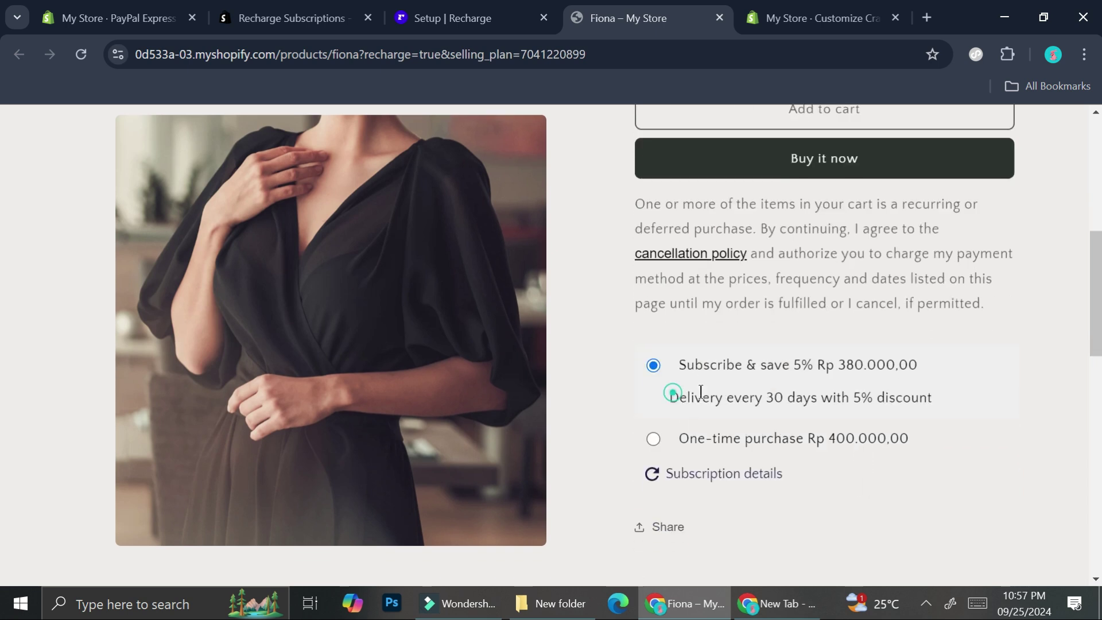
pyautogui.moveTo(750, 392); pyautogui.dragTo(947, 402)
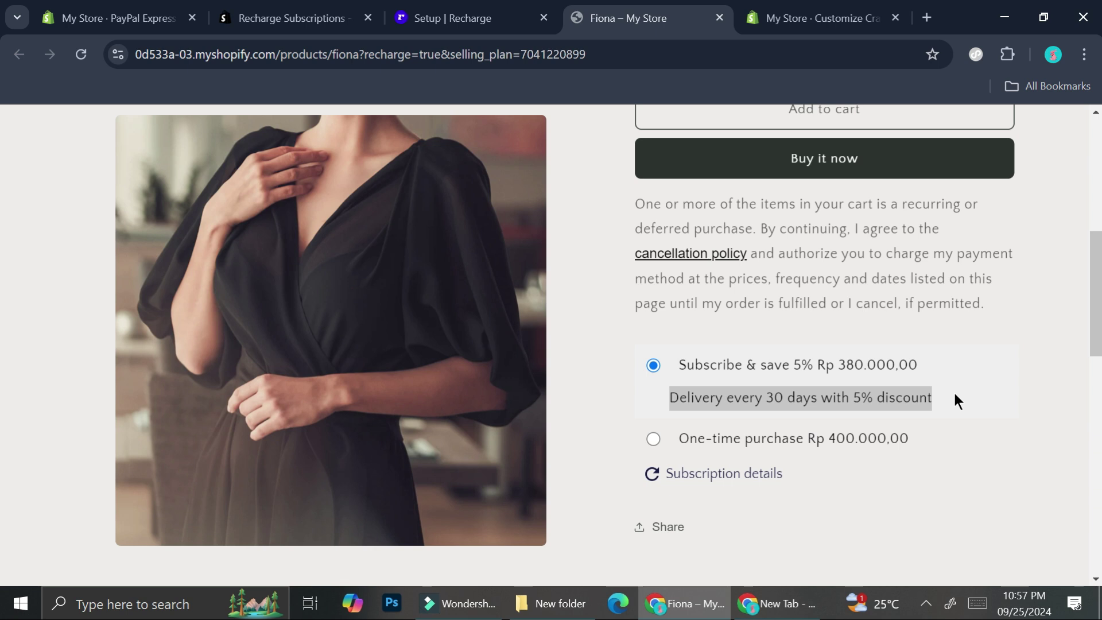
# Step: Complete the Recharge setup, then go to Analytics > Dashboards and expand the Revenue group
pyautogui.click(493, 13)
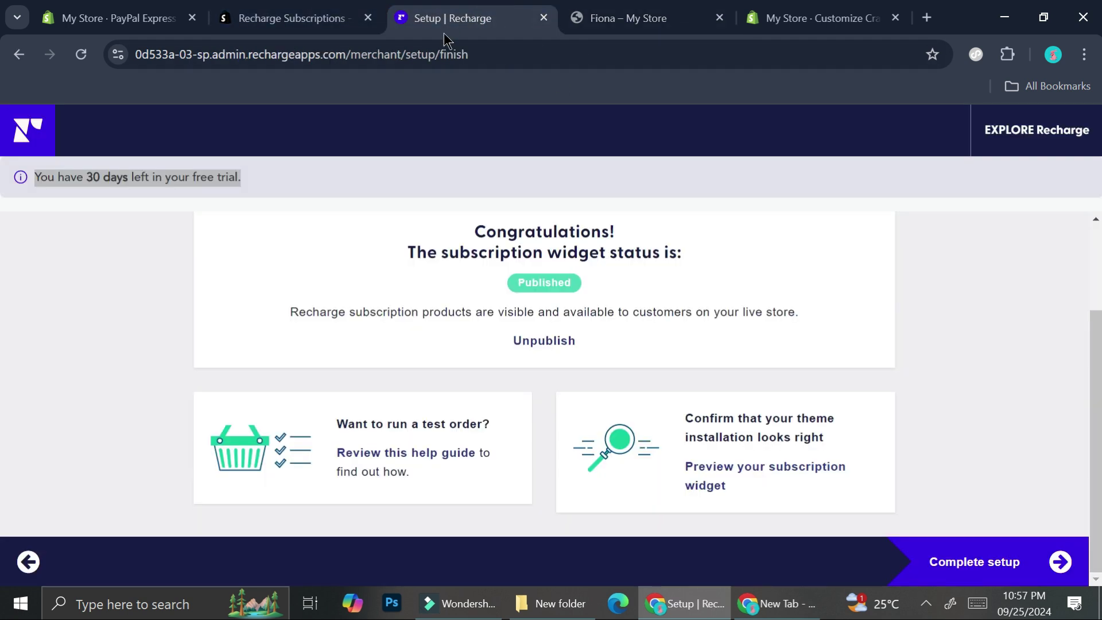
pyautogui.click(965, 567)
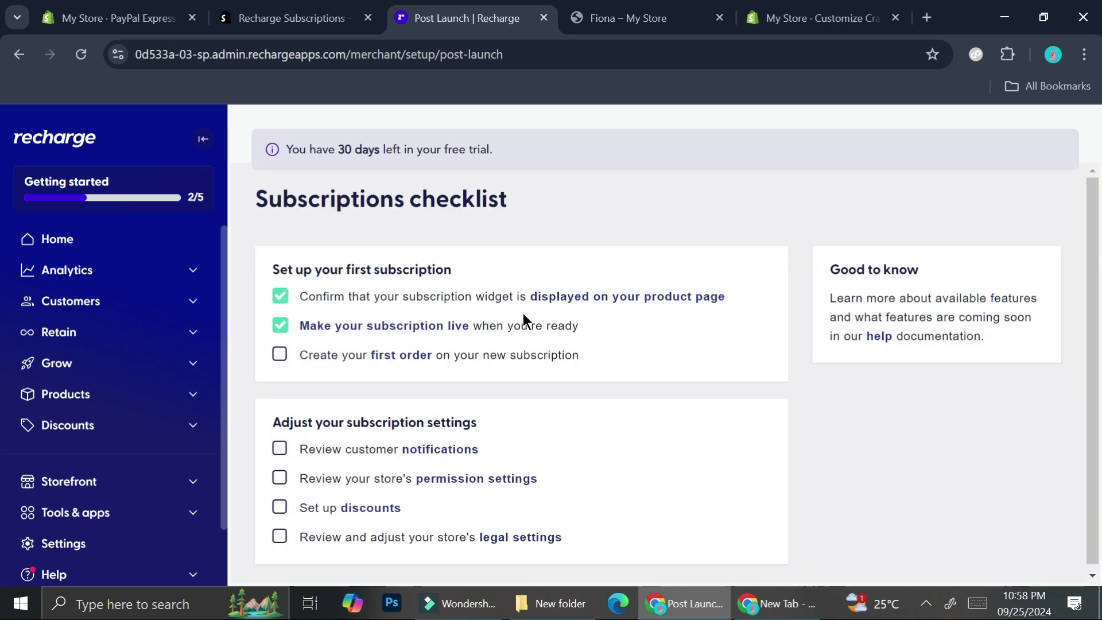
pyautogui.click(111, 278)
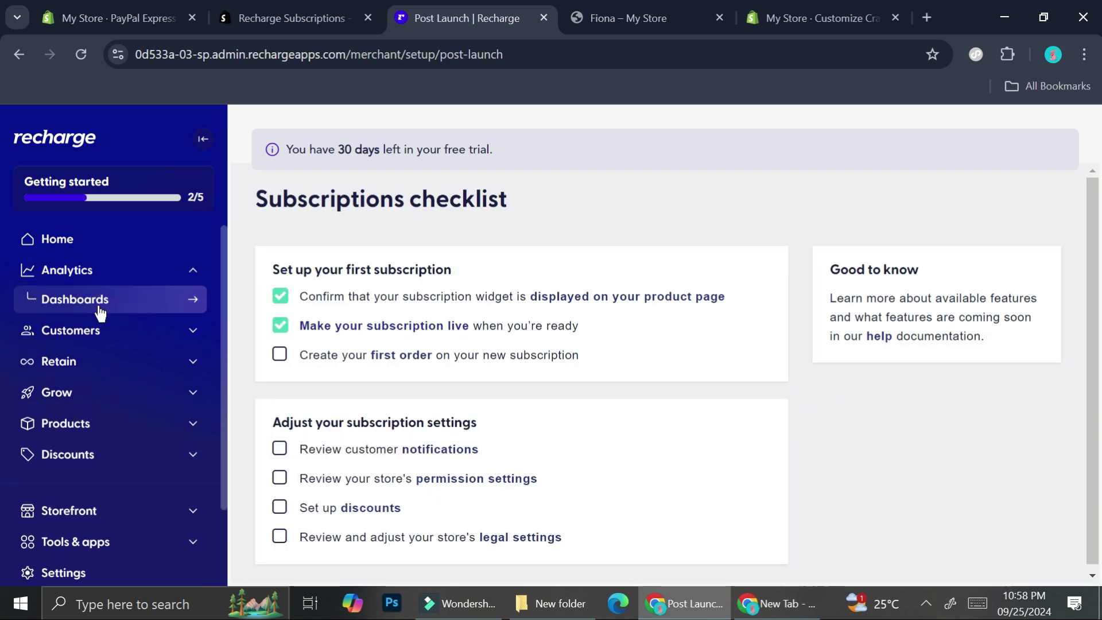
pyautogui.click(98, 304)
pyautogui.click(356, 190)
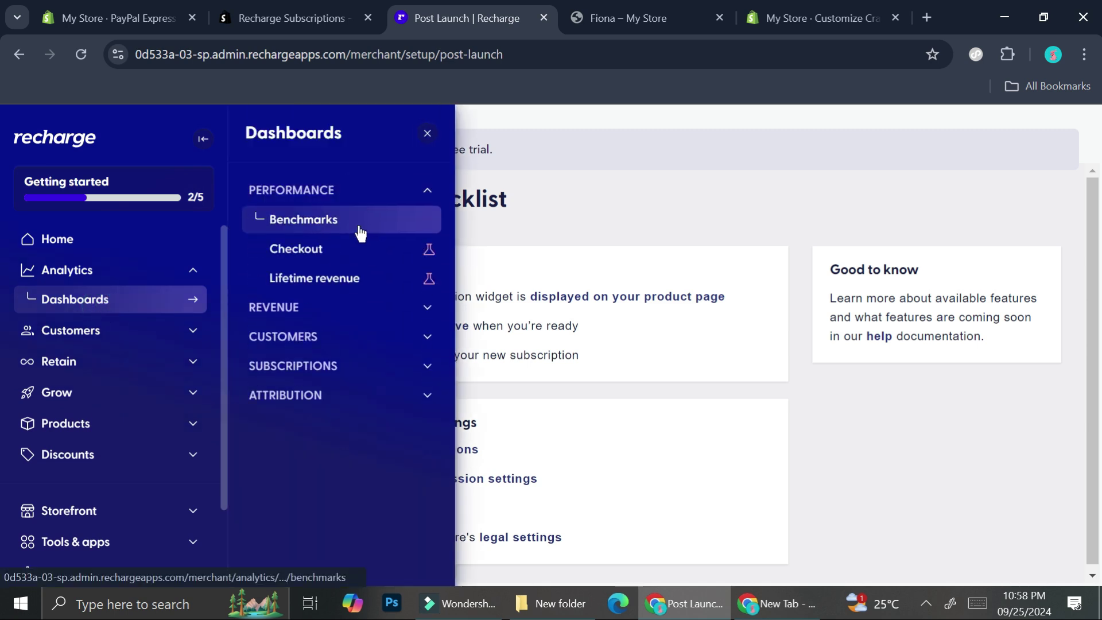
pyautogui.click(312, 310)
# Step: Review the Revenue overview dashboard's IDR 0,00 figures, then expand the Customers section
pyautogui.click(331, 337)
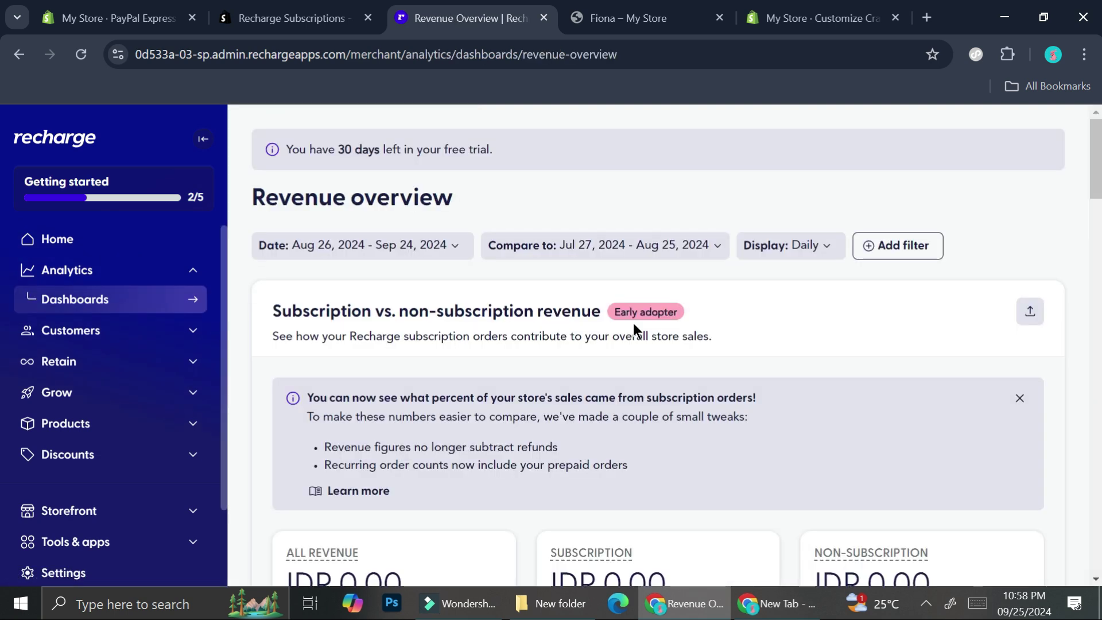
pyautogui.scroll(-3, 741, 325)
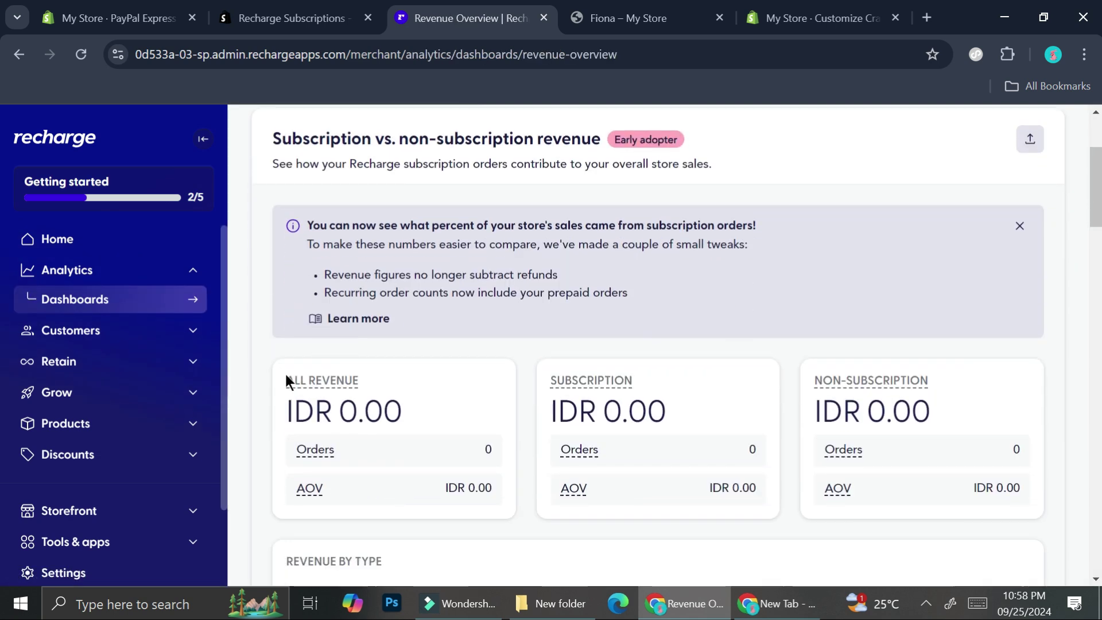
pyautogui.scroll(-2, 413, 411)
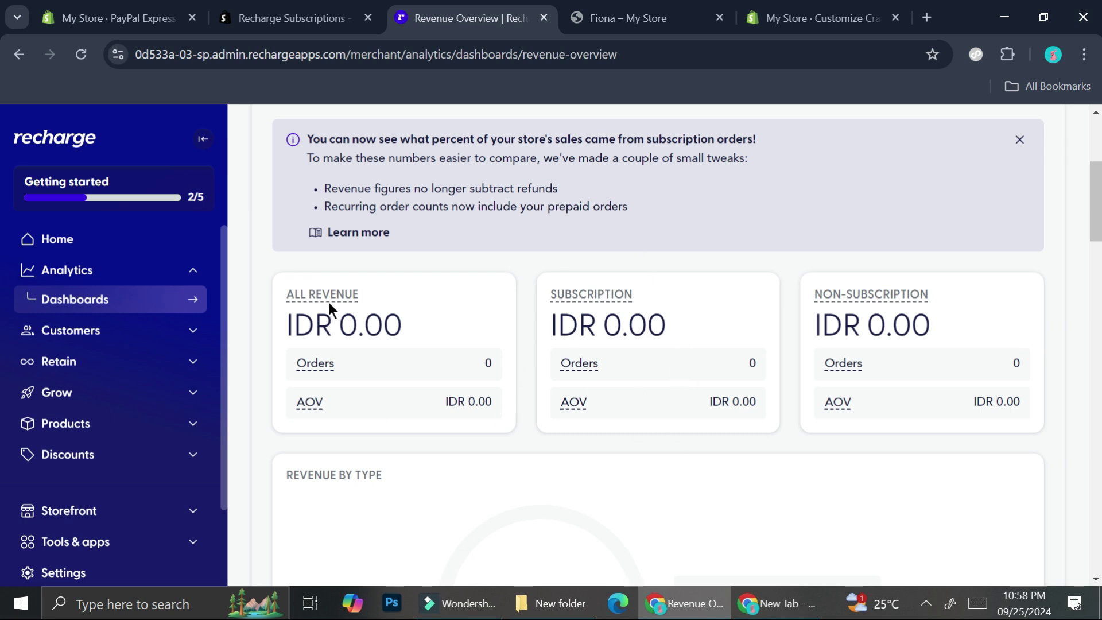
pyautogui.scroll(-5, 514, 307)
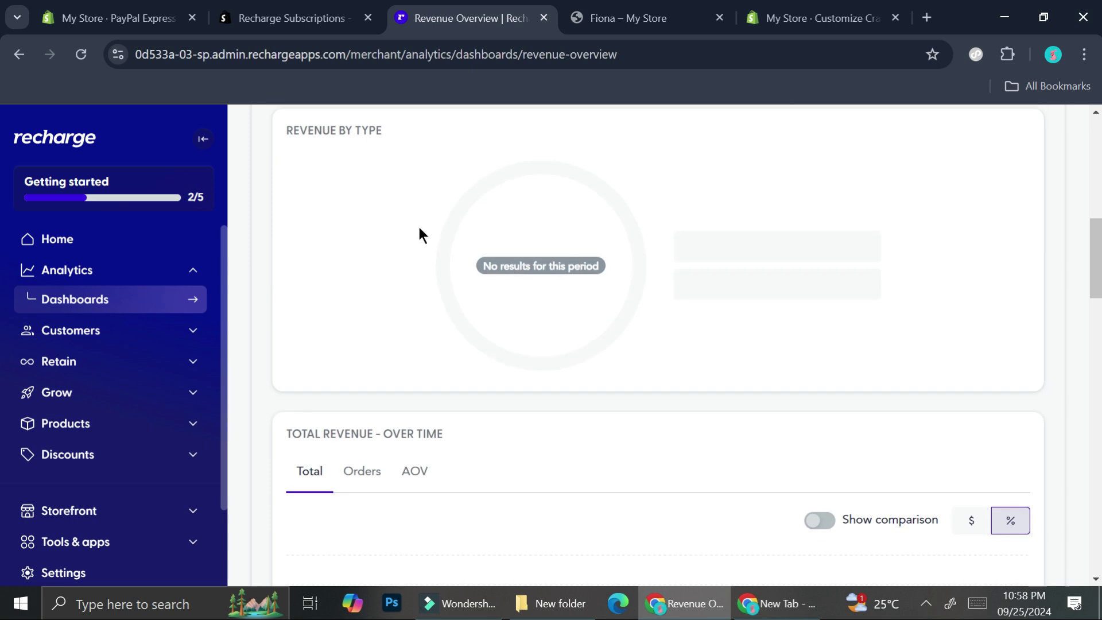
pyautogui.scroll(-2, 515, 324)
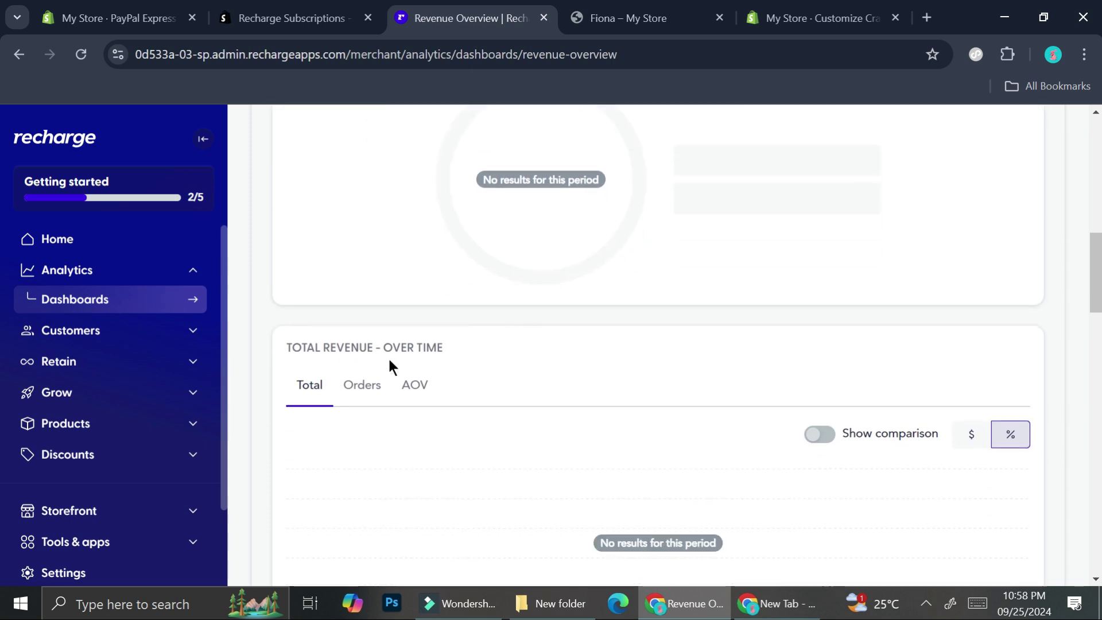
pyautogui.scroll(-7, 418, 370)
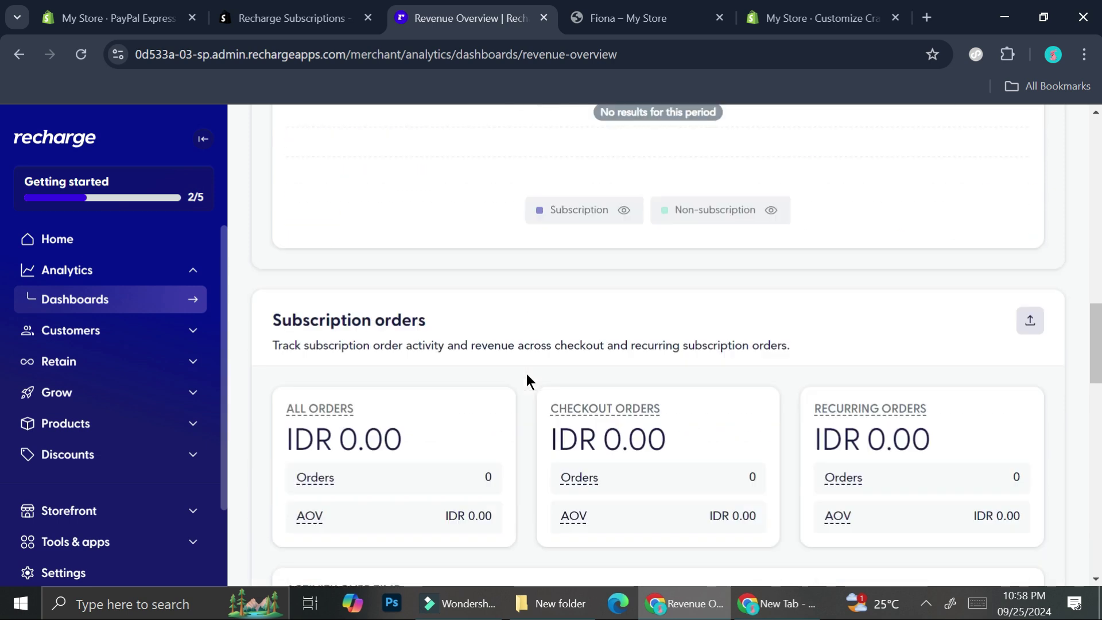
pyautogui.scroll(-2, 402, 287)
pyautogui.scroll(-6, 428, 310)
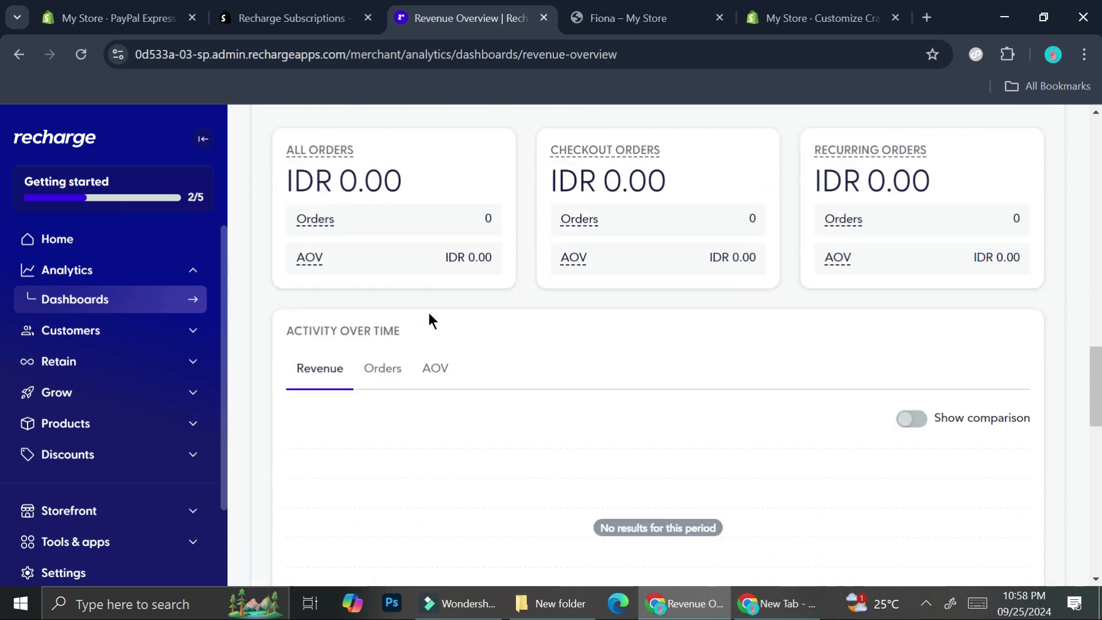
pyautogui.scroll(-3, 428, 310)
pyautogui.scroll(-2, 429, 312)
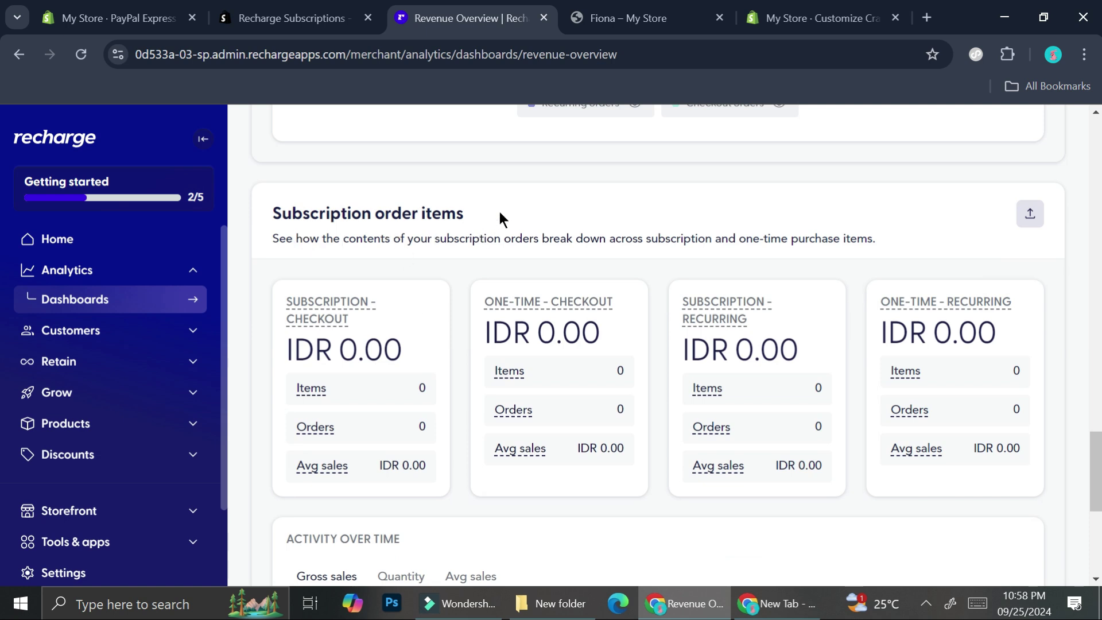
pyautogui.scroll(-3, 500, 209)
pyautogui.scroll(-3, 501, 209)
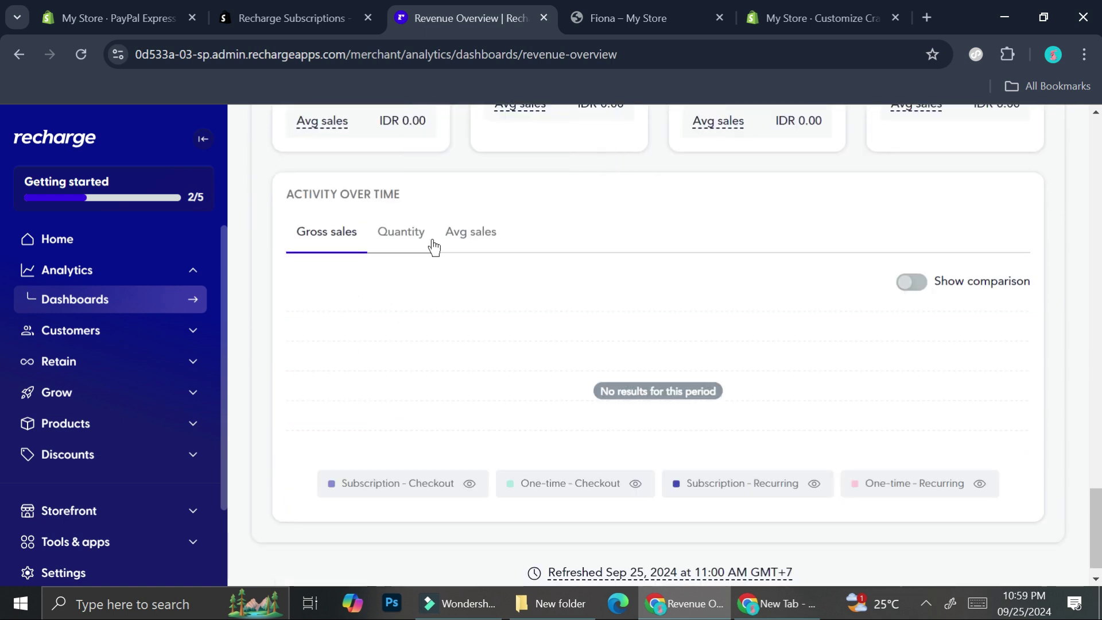
pyautogui.scroll(-1, 436, 247)
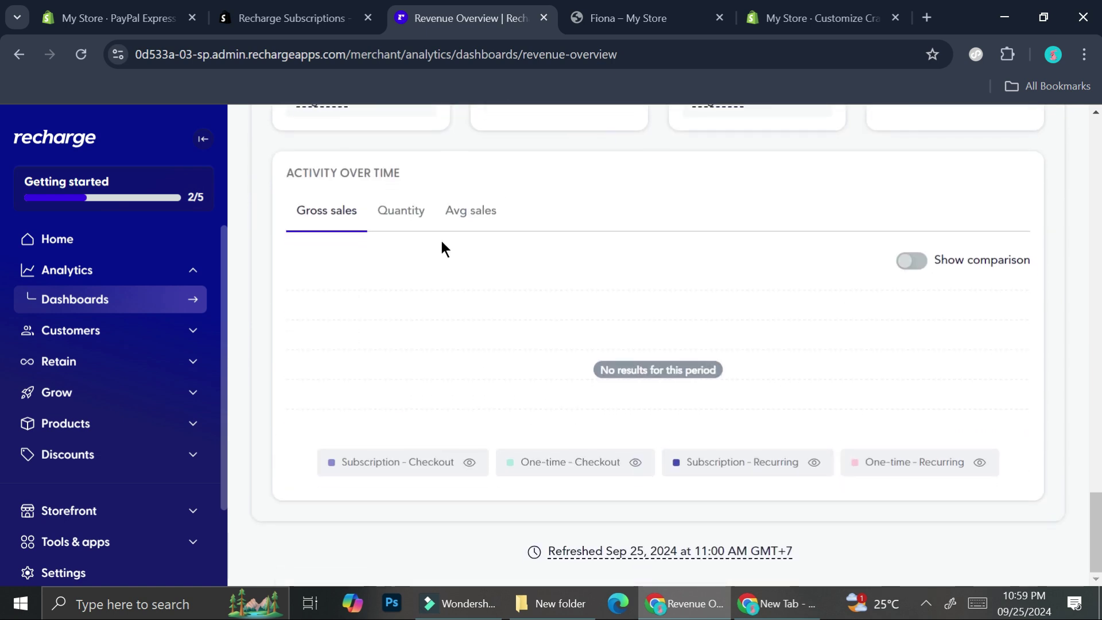
pyautogui.click(128, 331)
# Step: Open Customers > Customers and confirm the table lists no customers
pyautogui.click(107, 362)
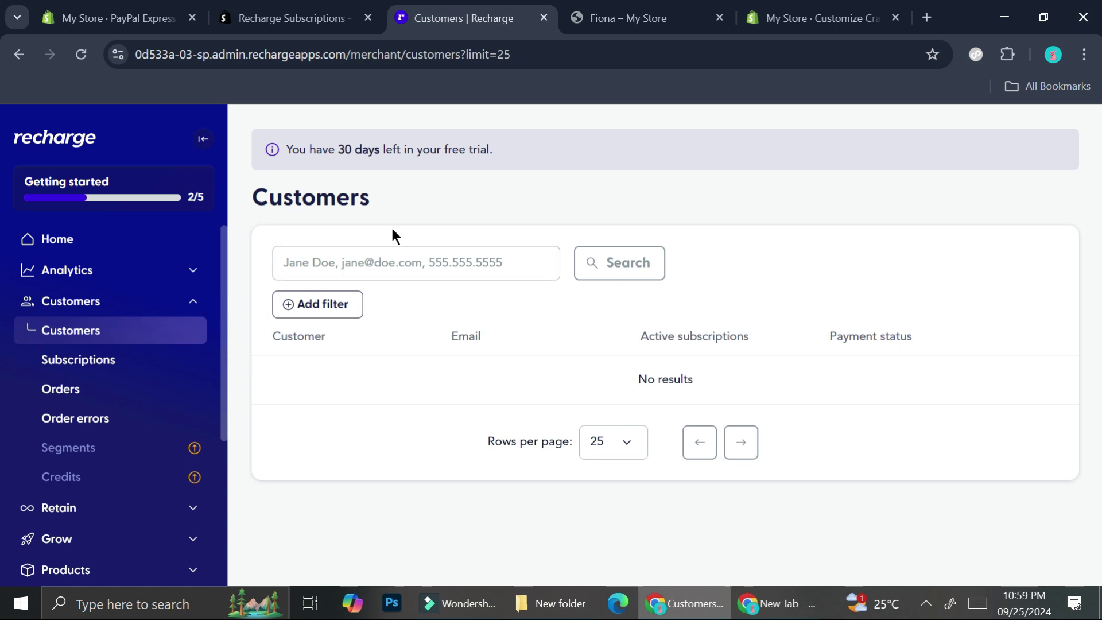
# Step: Open Order errors and confirm no active errors for Jun 28 – Sep 25, 2024
pyautogui.click(63, 418)
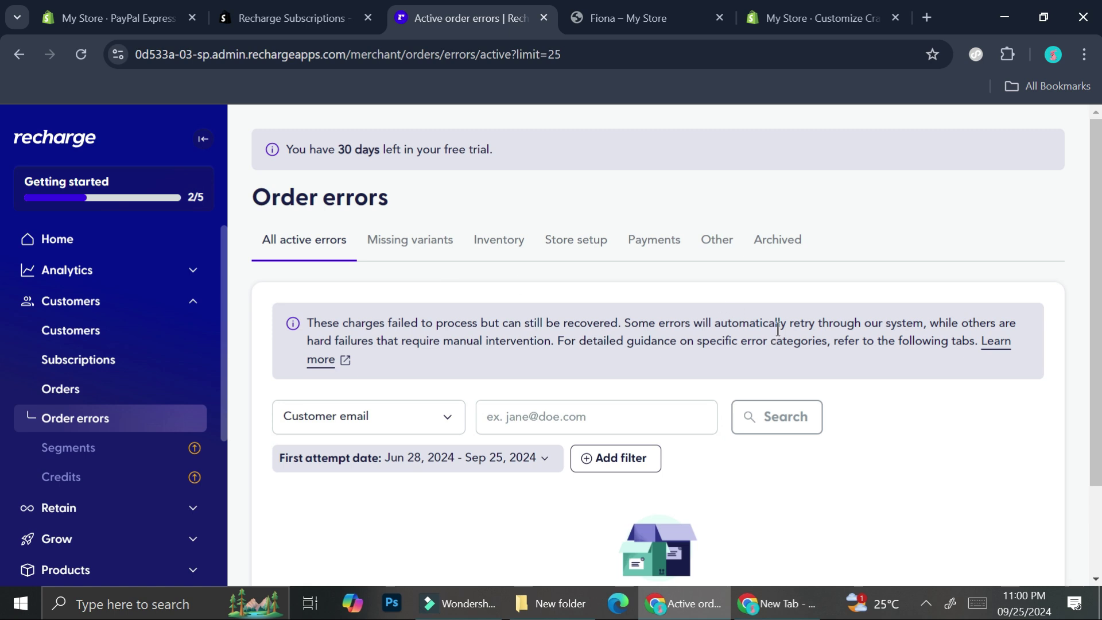
pyautogui.moveTo(721, 327); pyautogui.dragTo(845, 327)
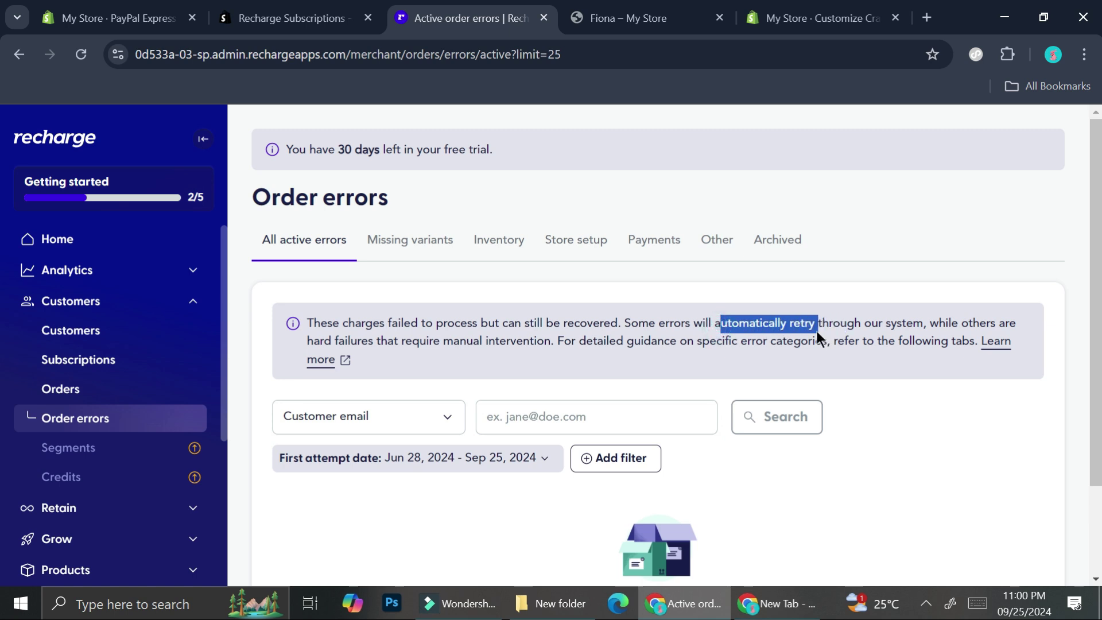
pyautogui.scroll(-1, 326, 417)
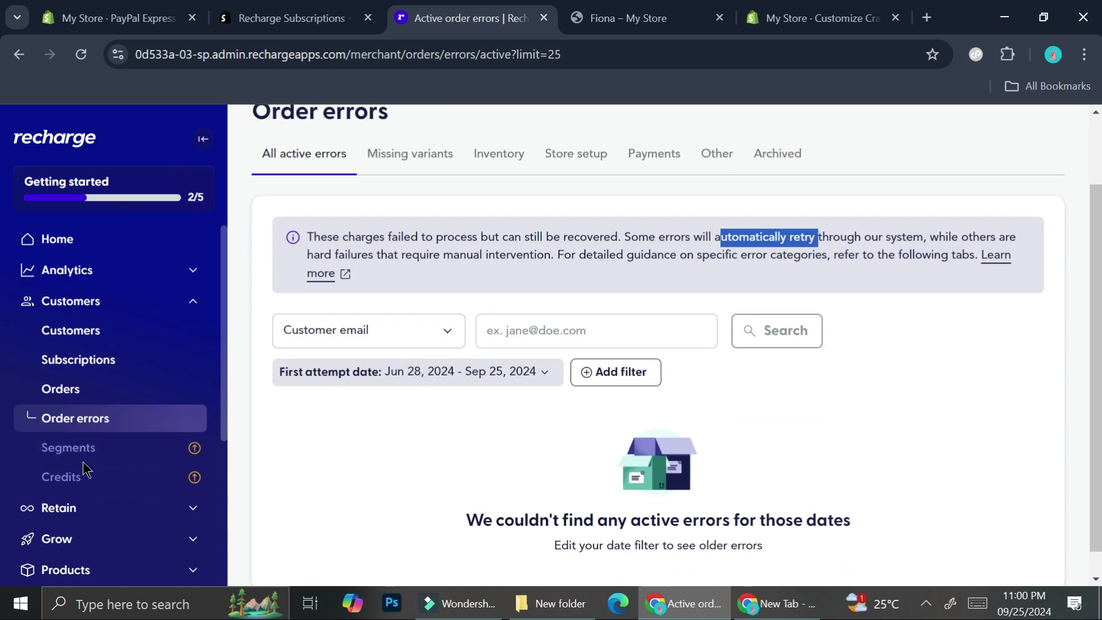
pyautogui.scroll(-1, 91, 472)
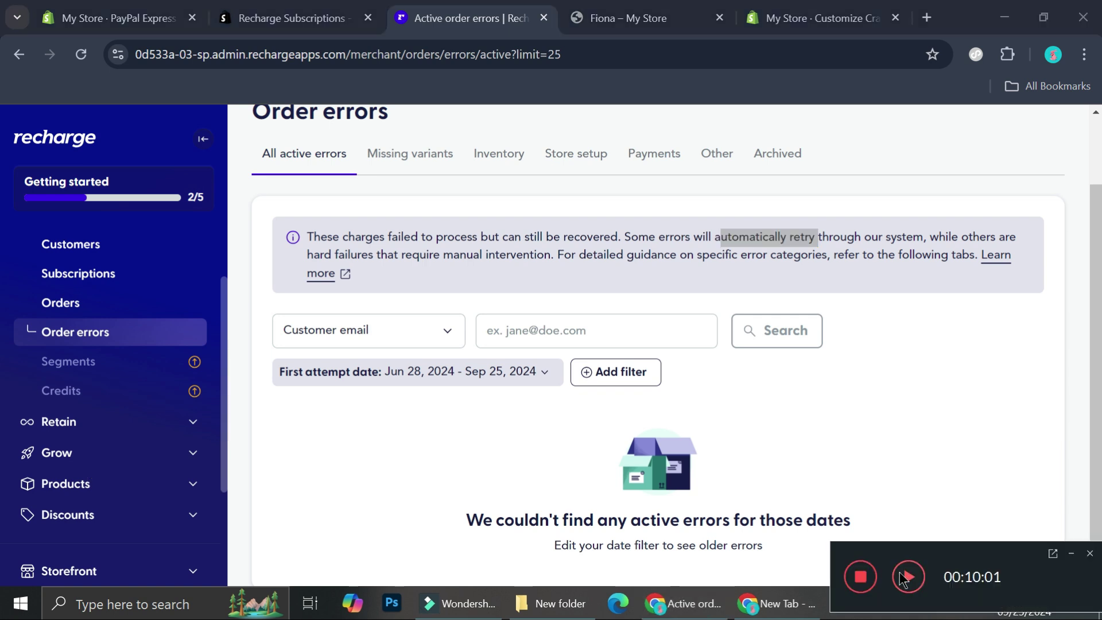
# Step: Review Recharge's Products list showing Fiona with 2 plans, then return to the Shopify admin
pyautogui.click(95, 484)
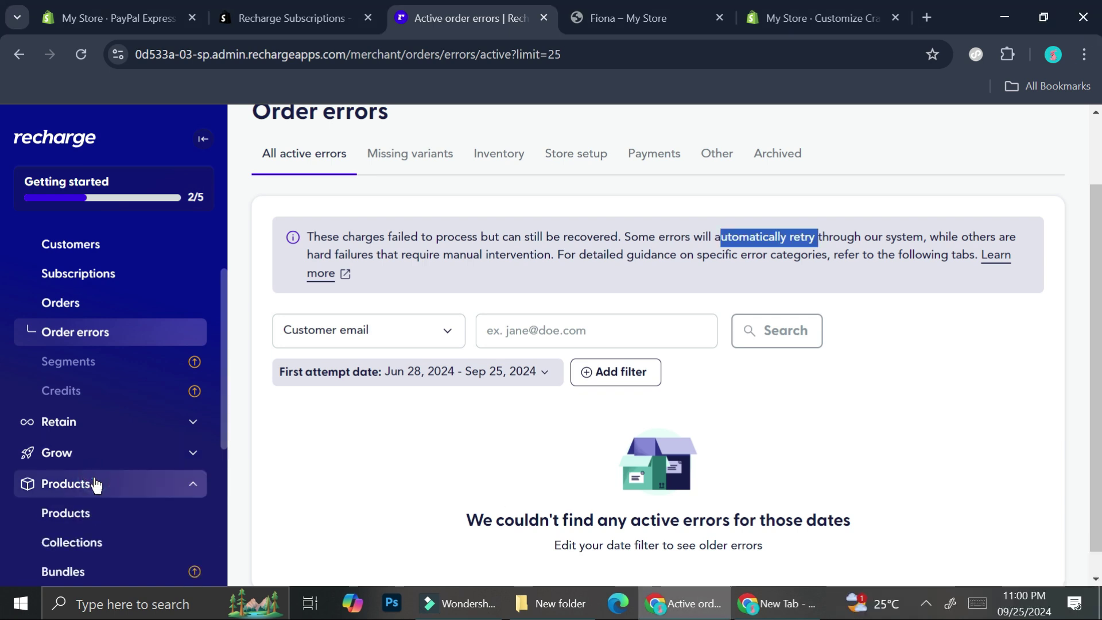
pyautogui.scroll(-1, 149, 453)
pyautogui.click(133, 427)
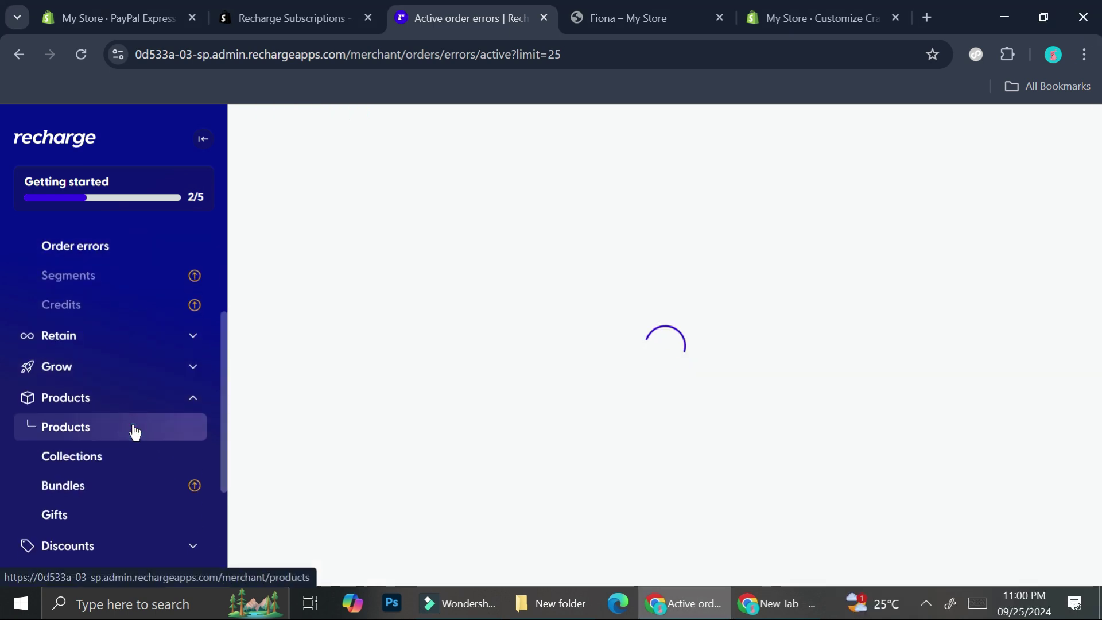
pyautogui.scroll(-2, 133, 425)
pyautogui.scroll(-4, 443, 429)
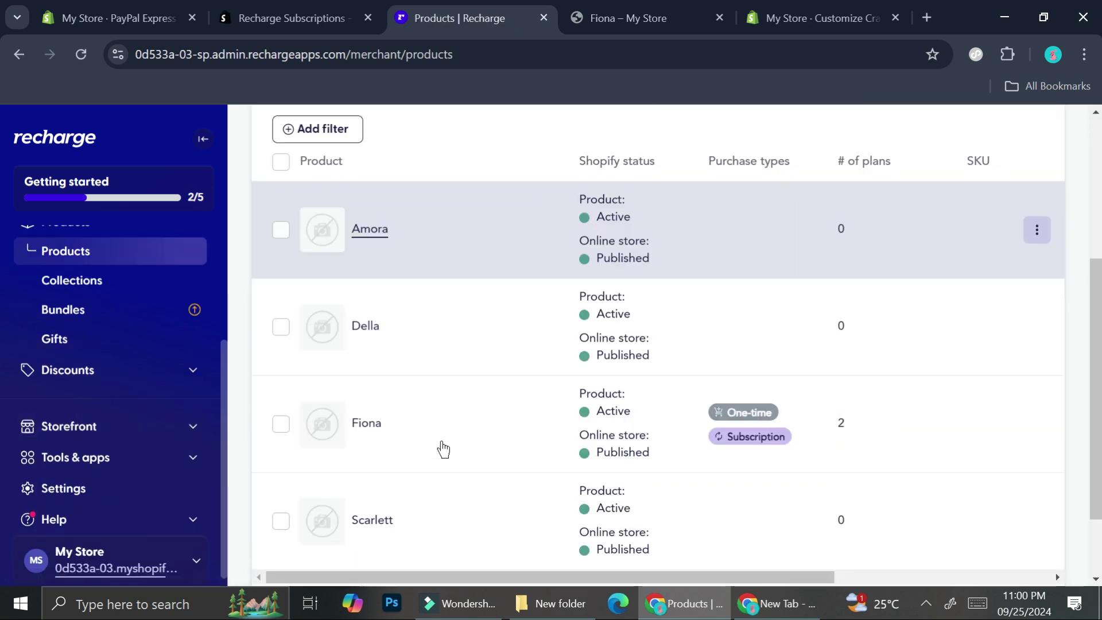
pyautogui.scroll(-2, 442, 448)
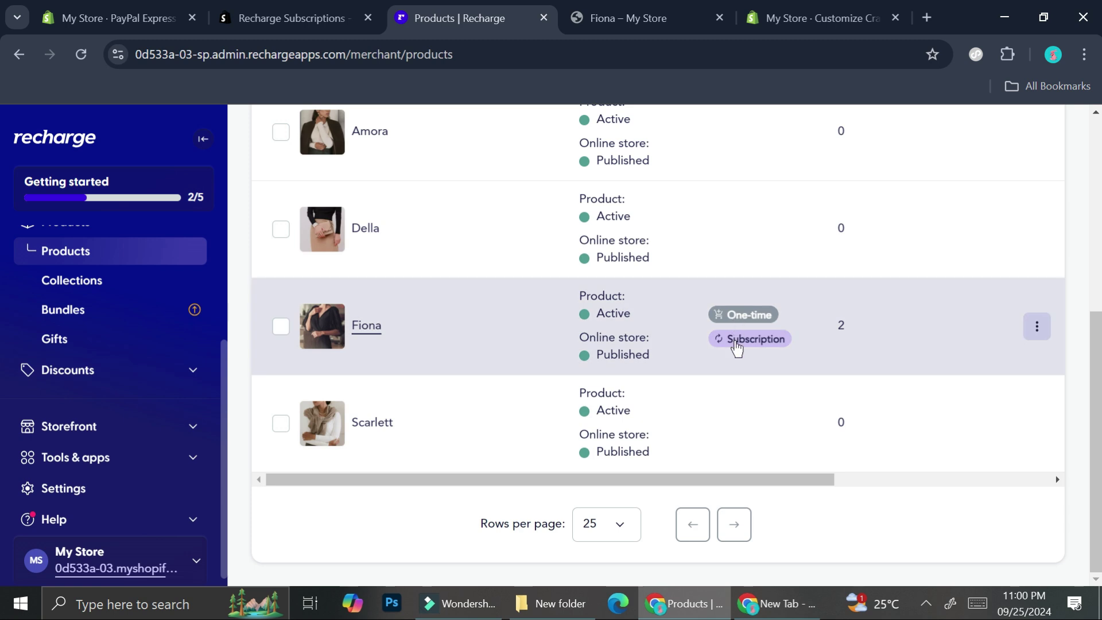
pyautogui.scroll(3, 761, 359)
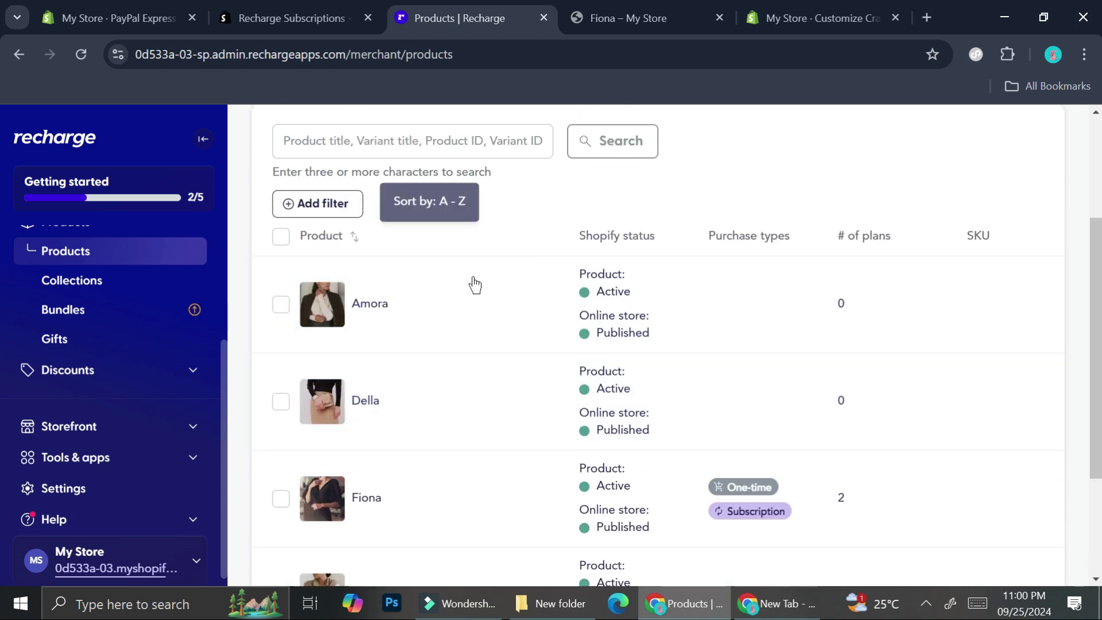
pyautogui.scroll(-3, 559, 352)
pyautogui.scroll(4, 581, 425)
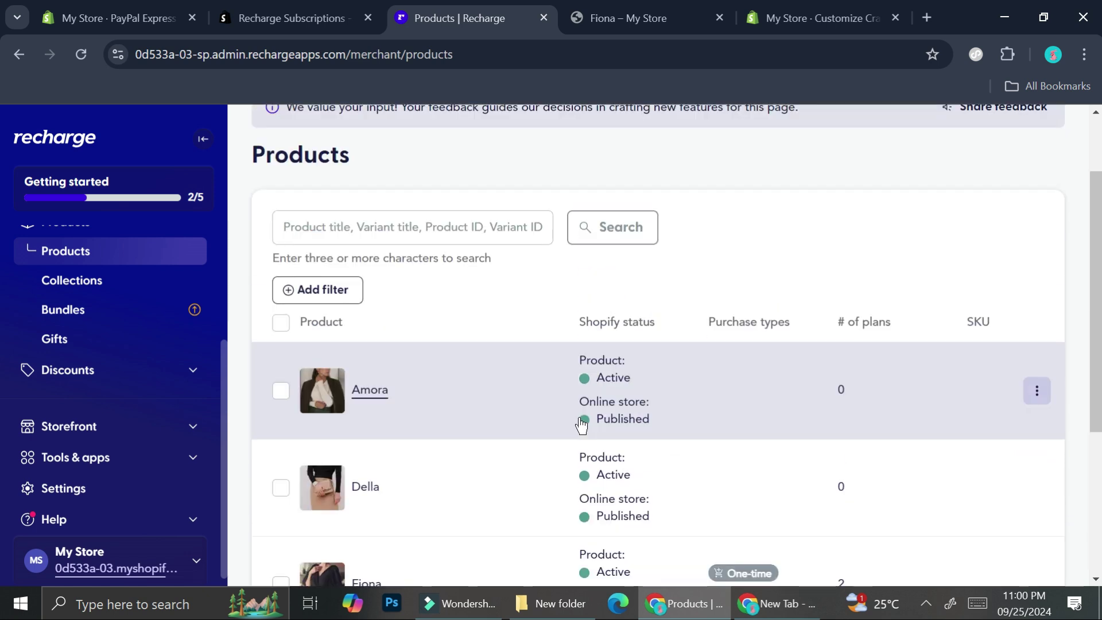
pyautogui.click(140, 18)
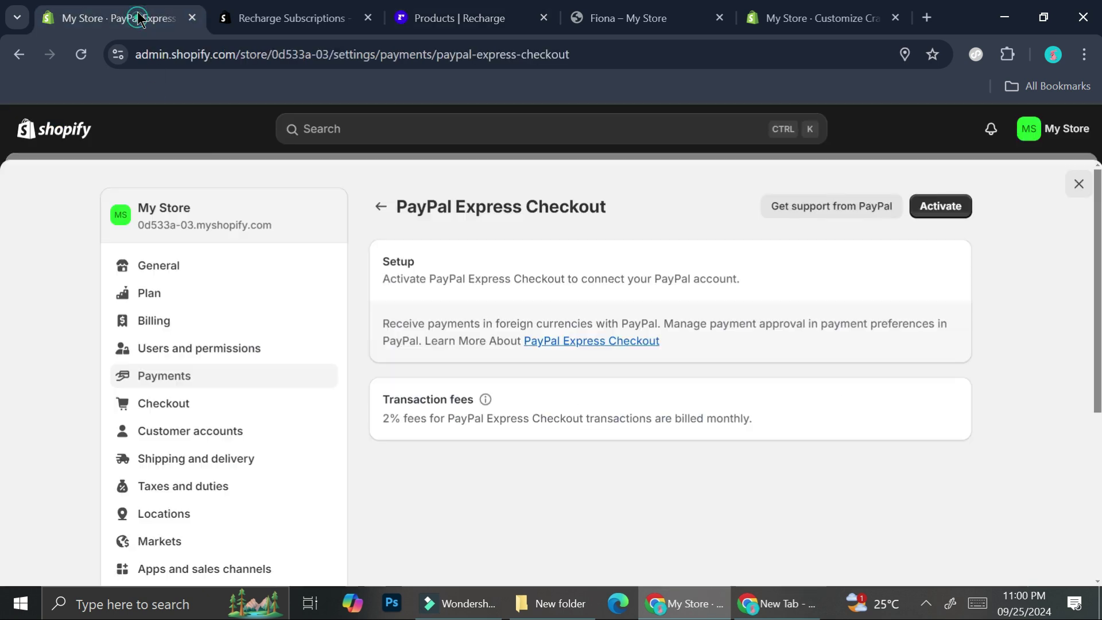
# Step: Close the PayPal Express Checkout settings and start a new product via Products > Add product
pyautogui.click(1075, 182)
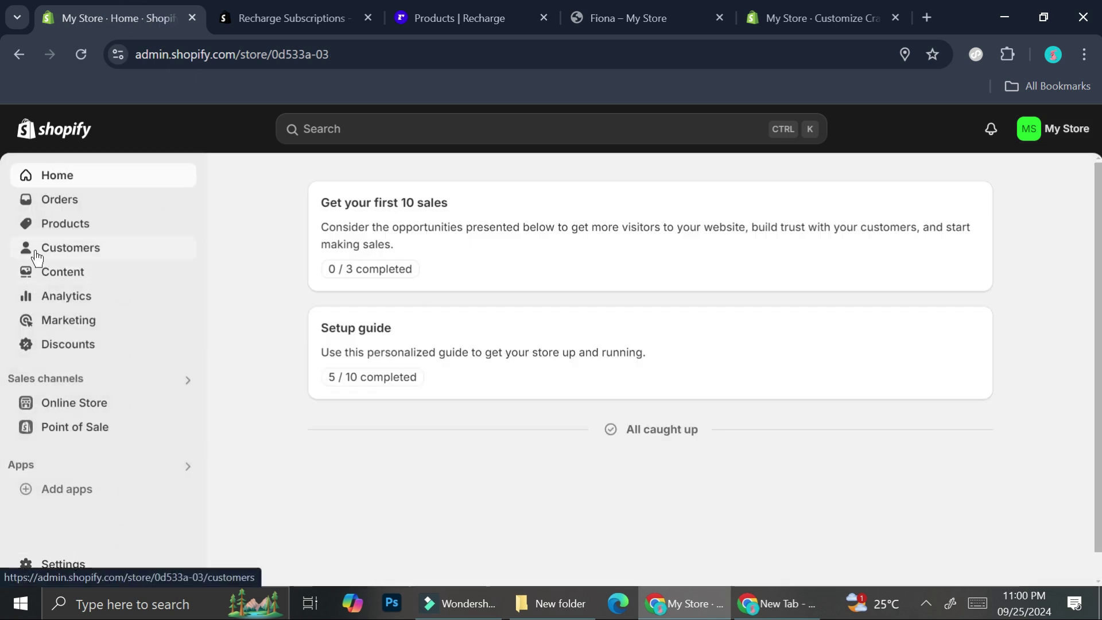
pyautogui.click(64, 227)
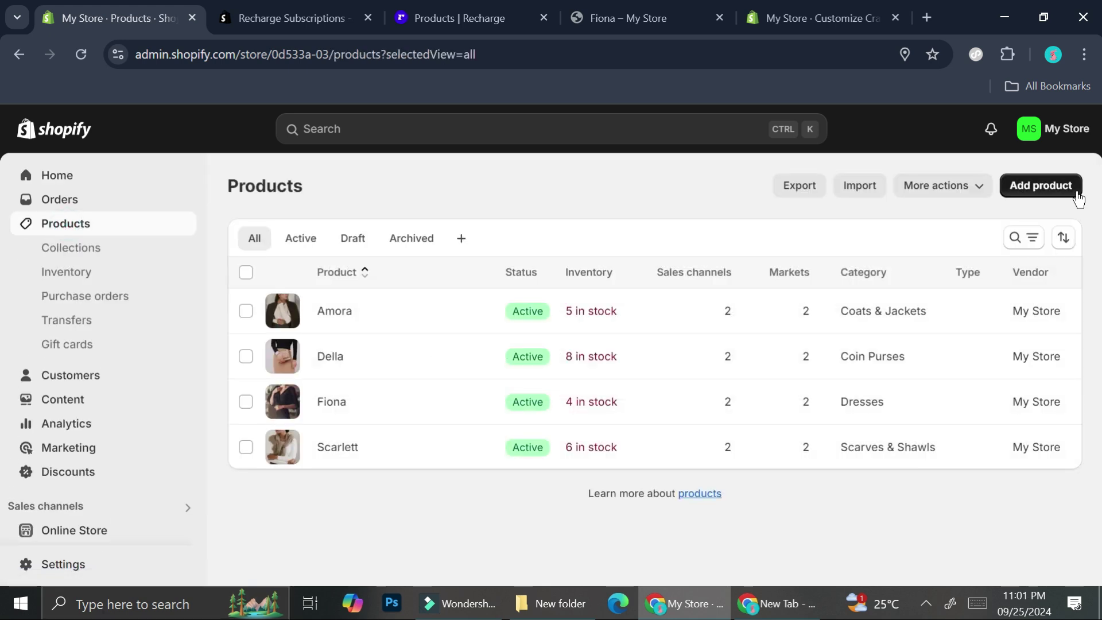
pyautogui.click(1042, 185)
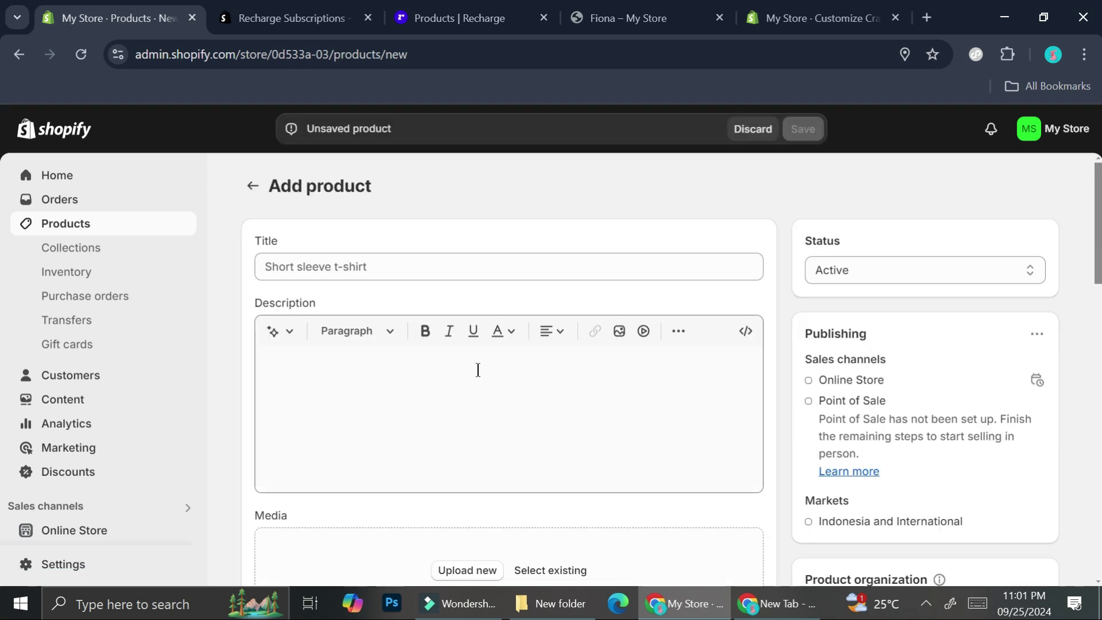
pyautogui.scroll(-1, 481, 368)
pyautogui.scroll(-4, 481, 368)
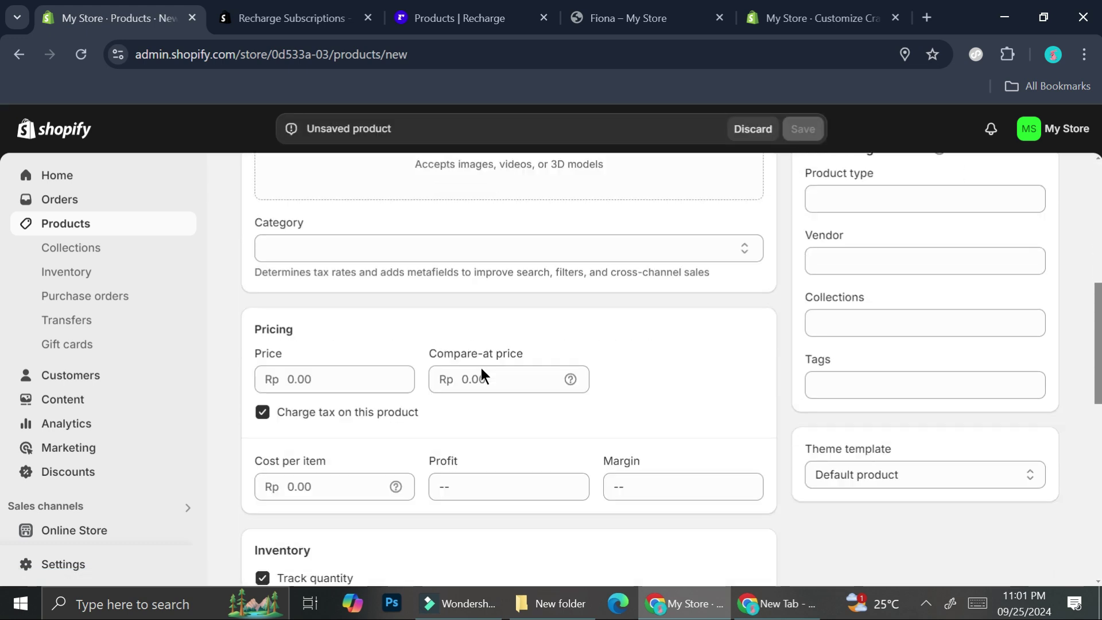
pyautogui.scroll(-5, 458, 406)
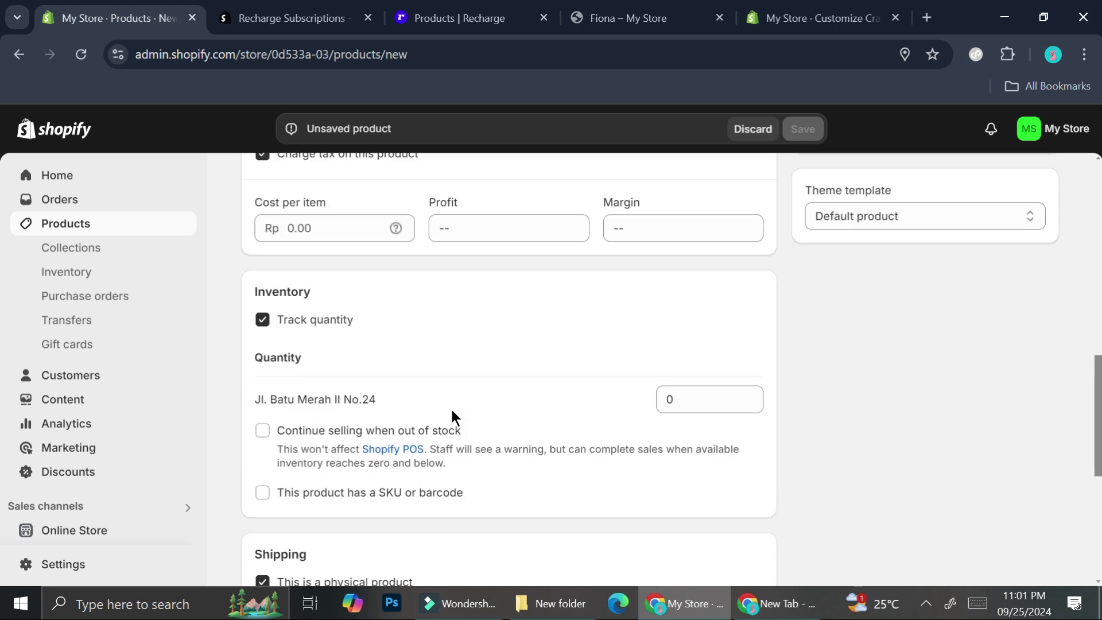
# Step: Uncheck 'Track quantity' and 'This is a physical product' for the new product
pyautogui.click(264, 321)
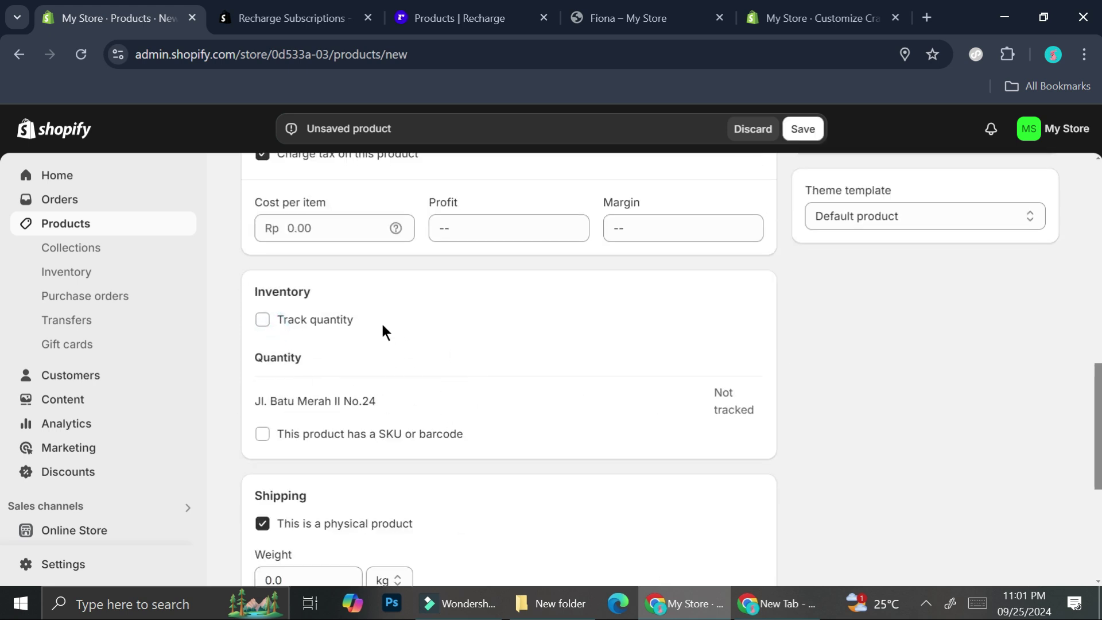
pyautogui.scroll(-3, 443, 324)
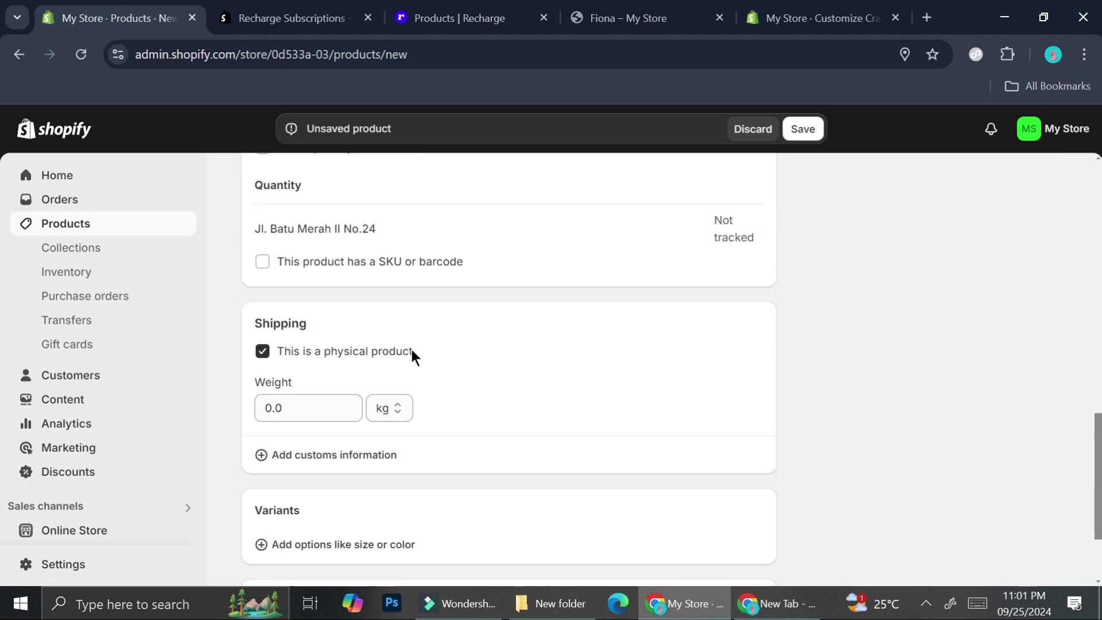
pyautogui.click(265, 351)
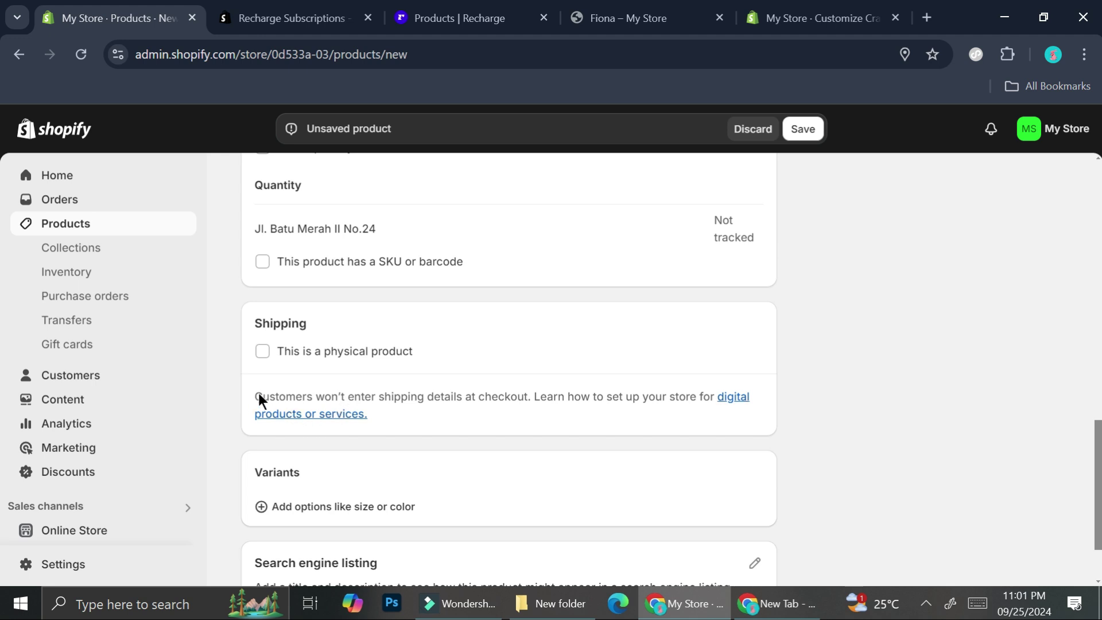
pyautogui.moveTo(248, 398); pyautogui.dragTo(710, 398)
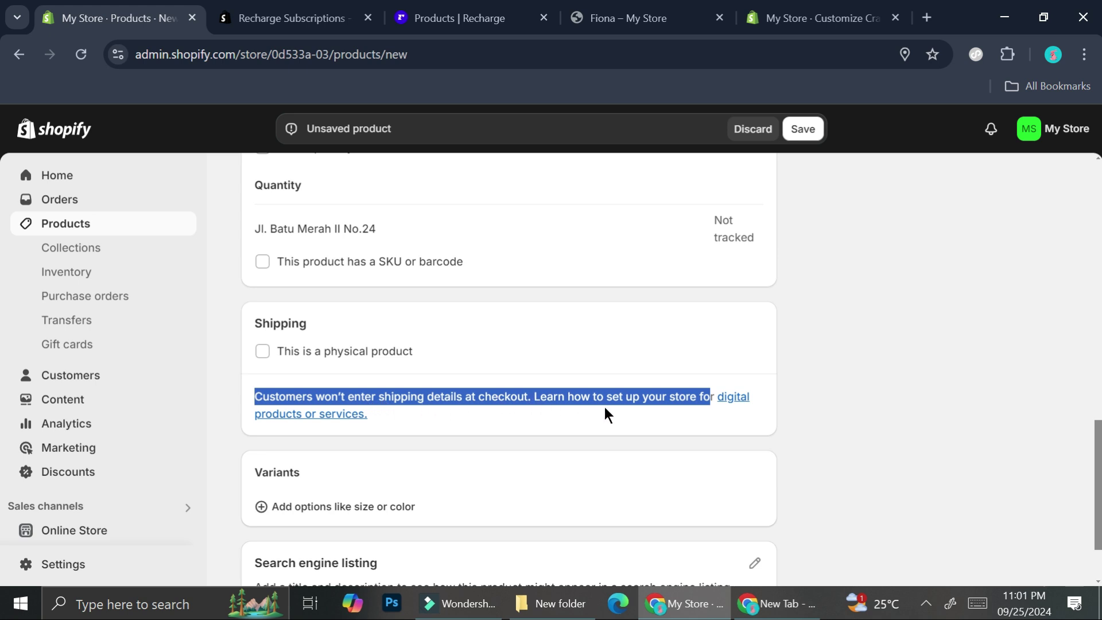
pyautogui.click(575, 332)
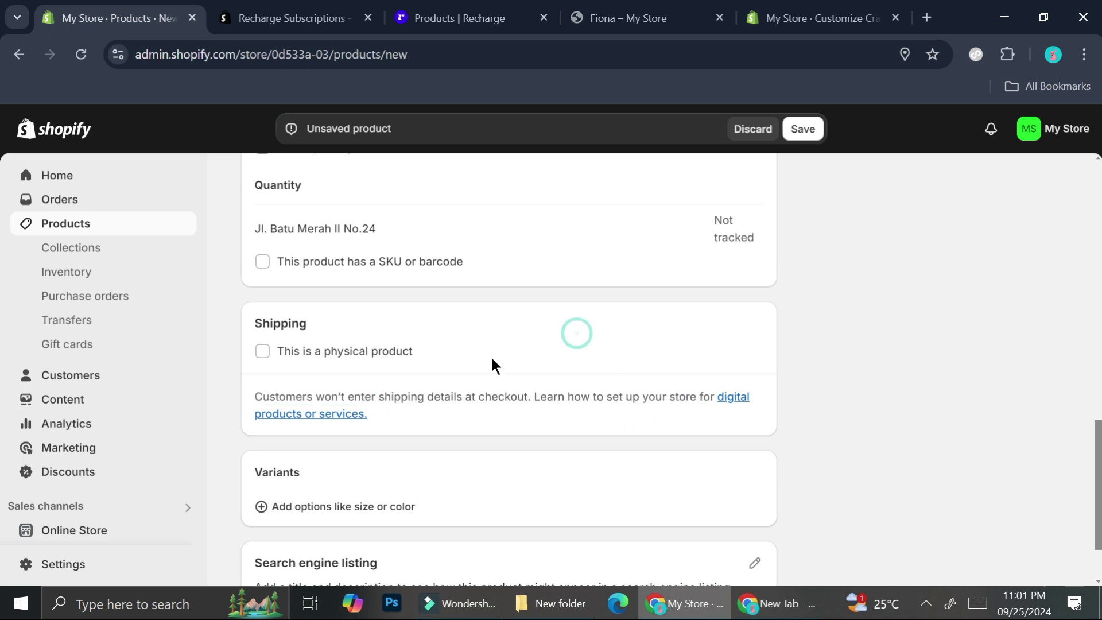
pyautogui.scroll(-2, 416, 395)
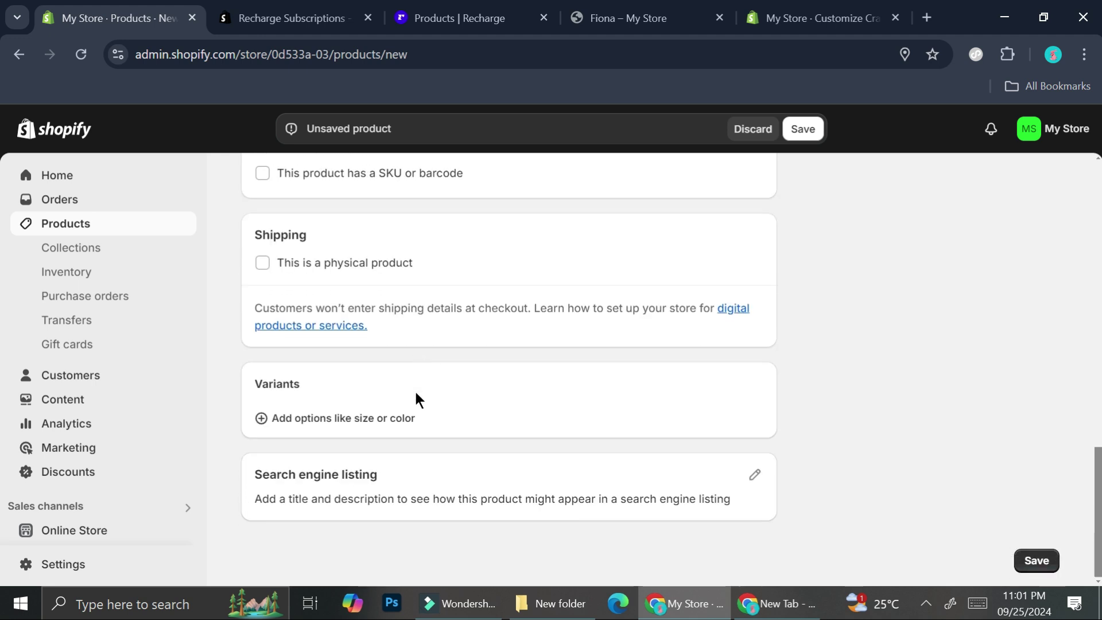
pyautogui.scroll(8, 415, 396)
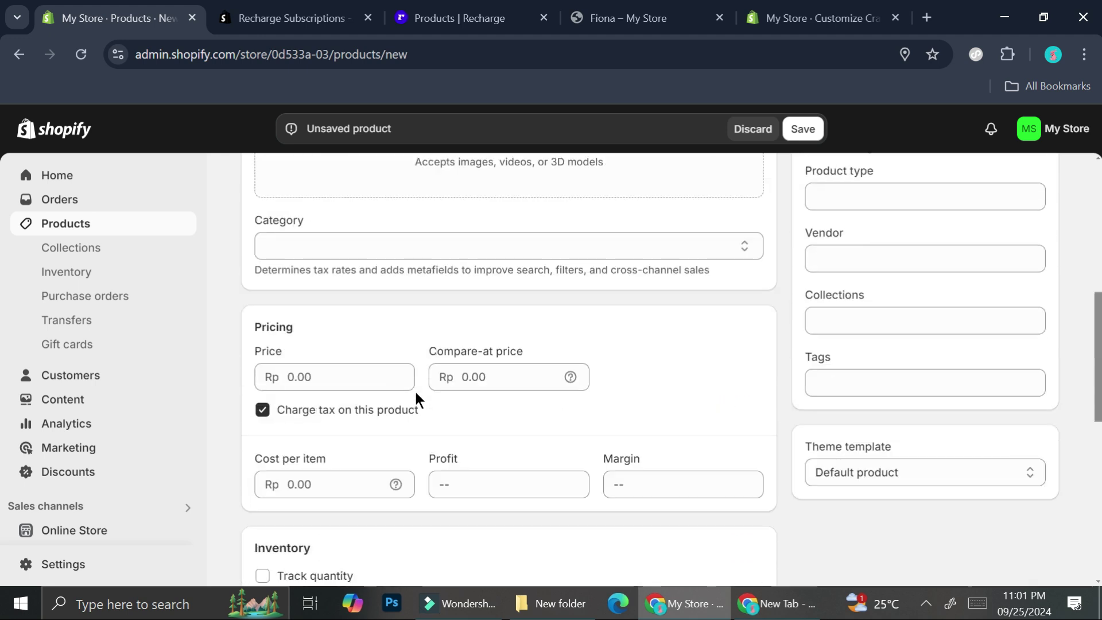
pyautogui.scroll(6, 414, 396)
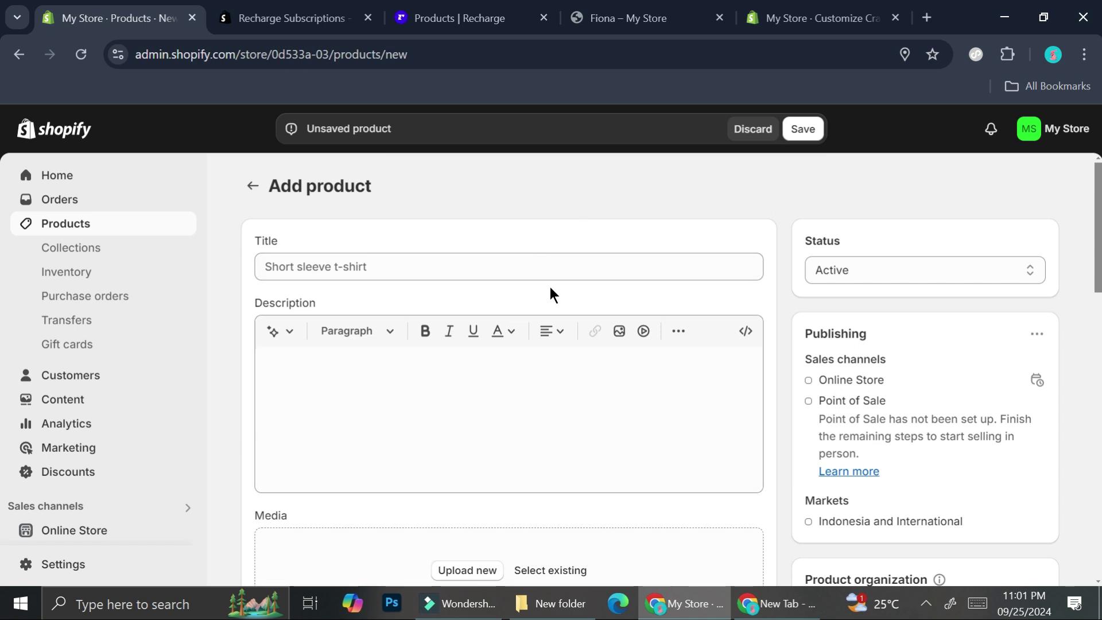
pyautogui.scroll(-3, 546, 344)
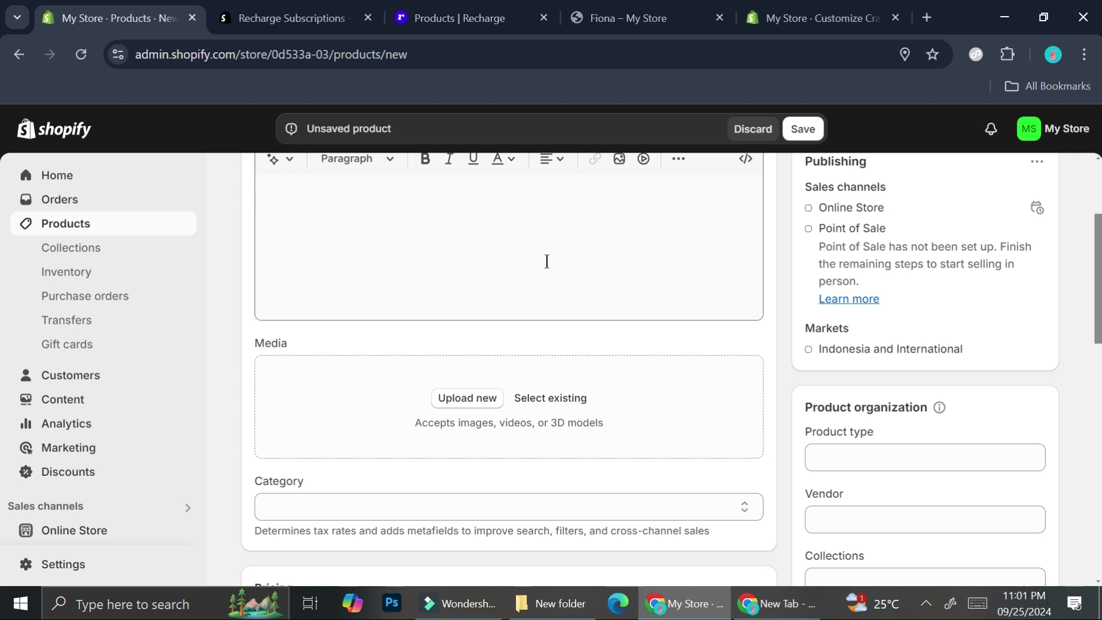
pyautogui.scroll(3, 689, 314)
pyautogui.scroll(-12, 508, 305)
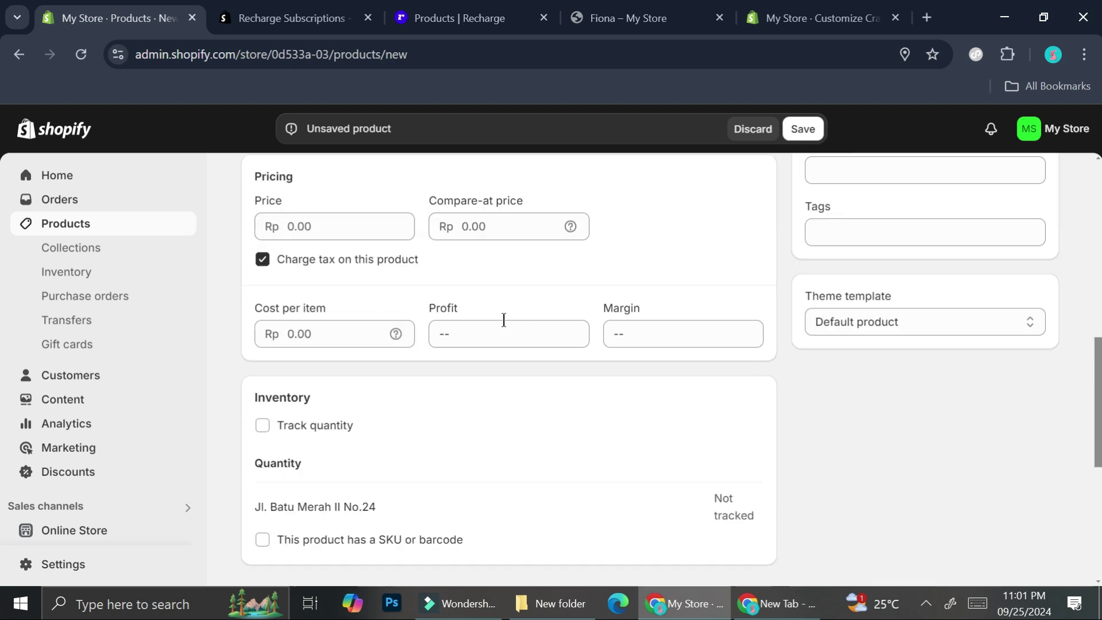
pyautogui.scroll(-1, 504, 320)
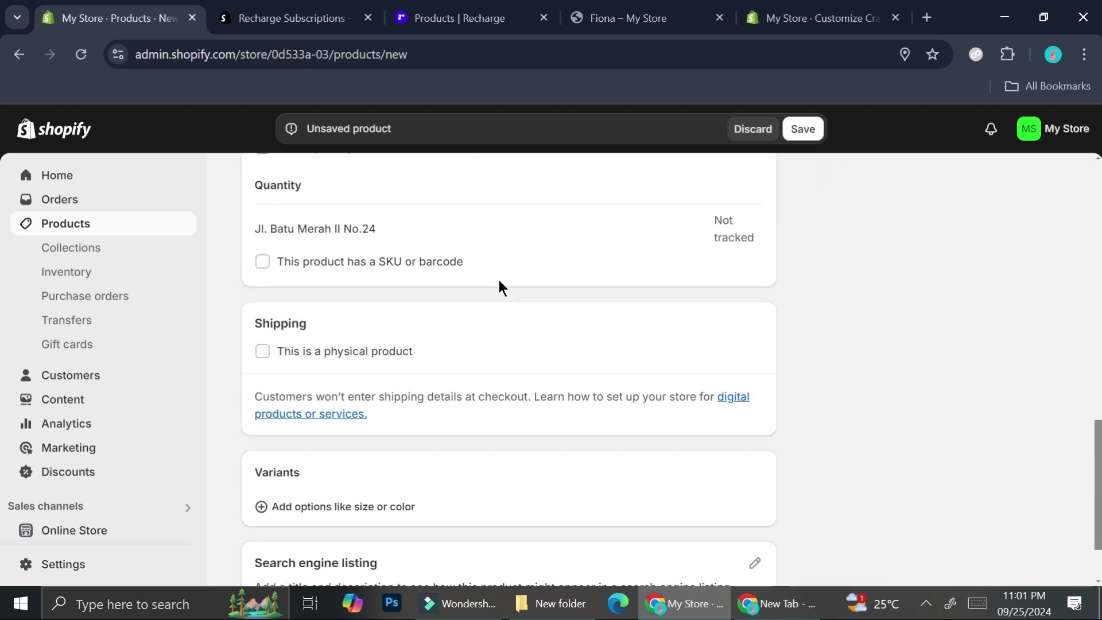
pyautogui.scroll(8, 382, 344)
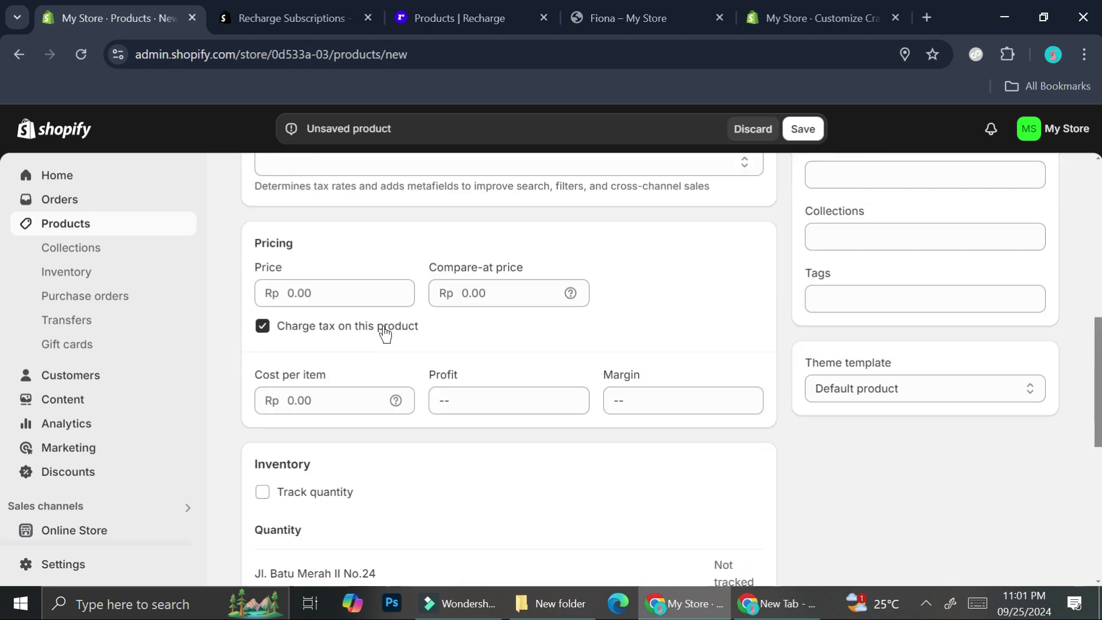
pyautogui.scroll(5, 601, 259)
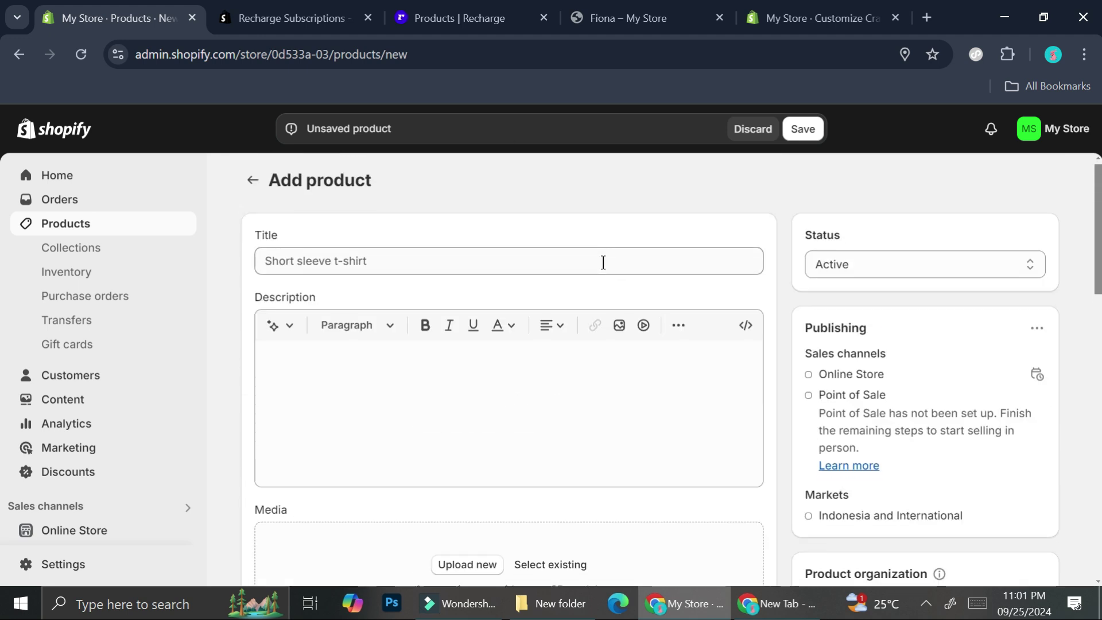
pyautogui.scroll(-10, 602, 261)
pyautogui.scroll(-4, 574, 269)
pyautogui.scroll(3, 515, 270)
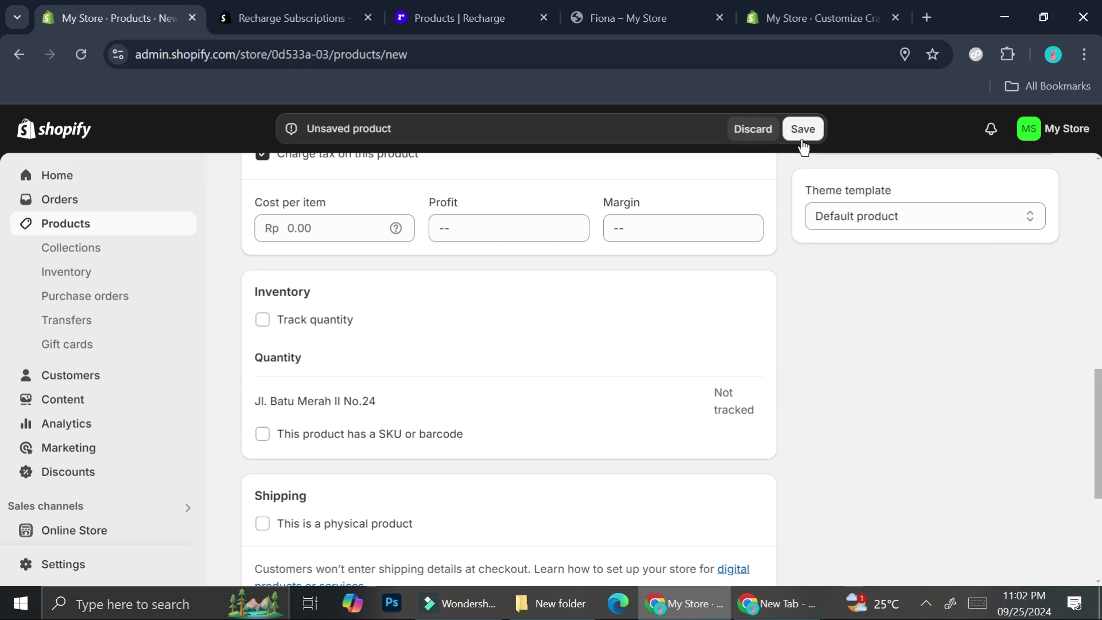
# Step: Discard the unsaved new product draft
pyautogui.click(764, 136)
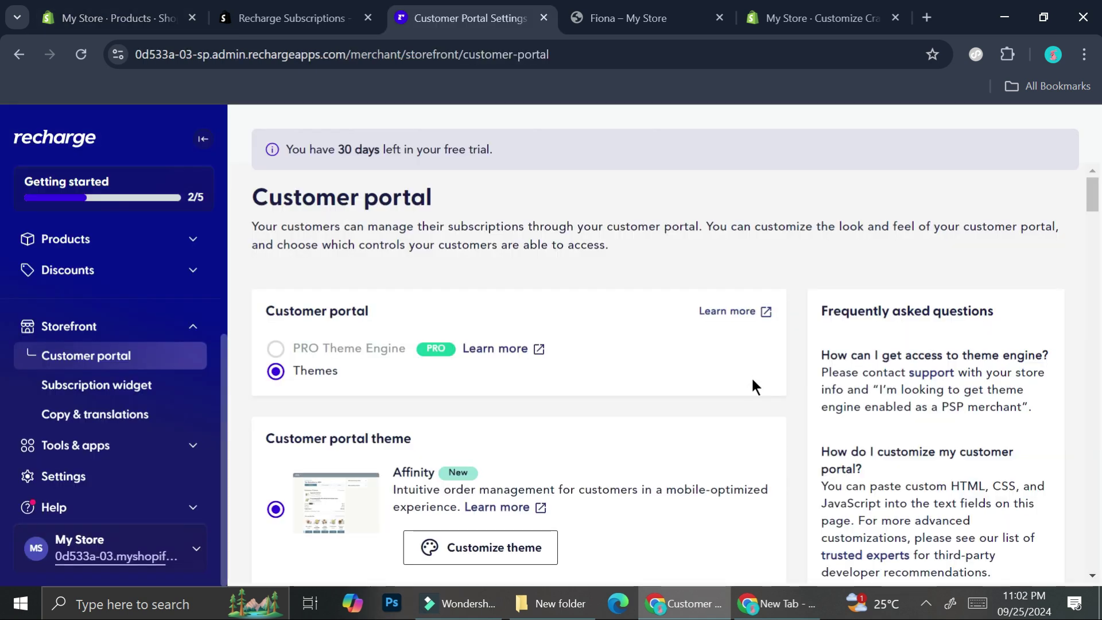